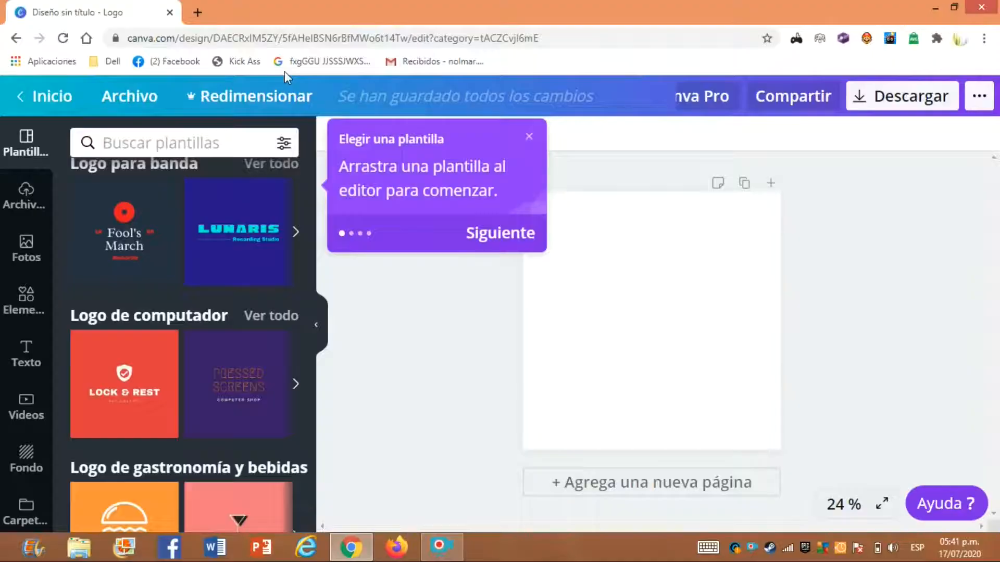
Step: Apply the purple Pressed Screens computer shop logo template to the blank page
click(222, 371)
scroll(222, 370, up, 3)
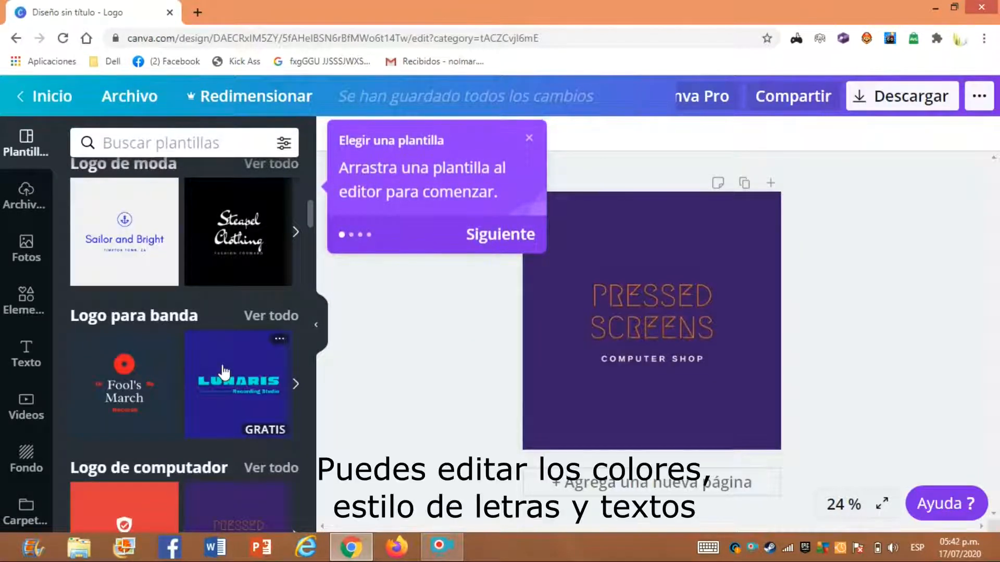
click(529, 417)
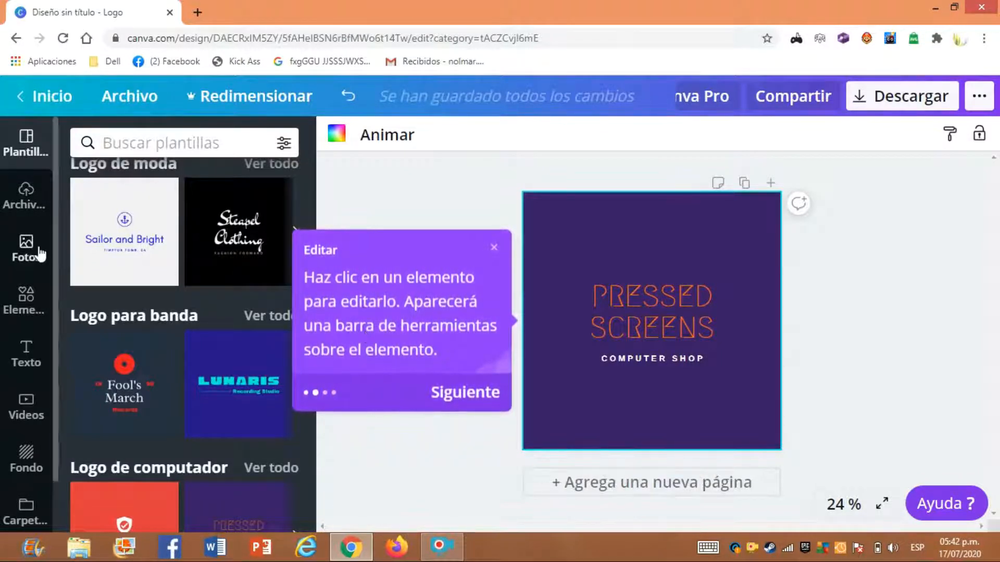
Step: Recolor the PRESSED SCREENS title, trying red and settling on light green from the default colors
click(697, 326)
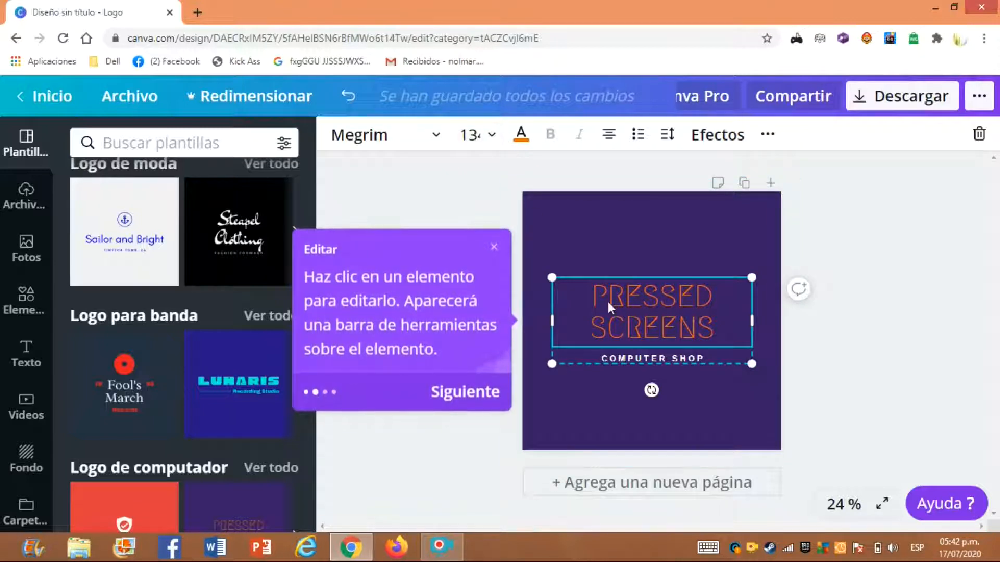
click(519, 143)
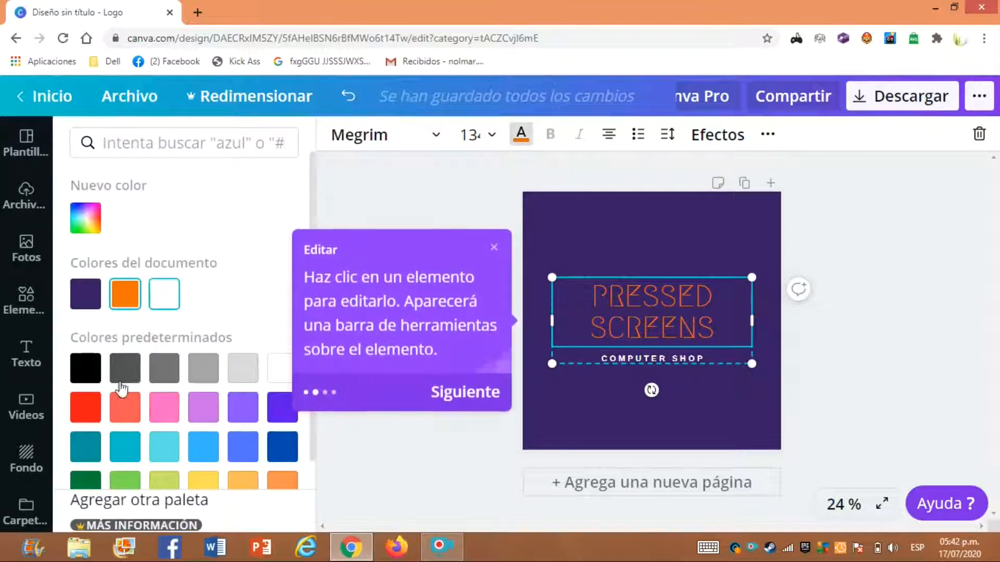
click(85, 406)
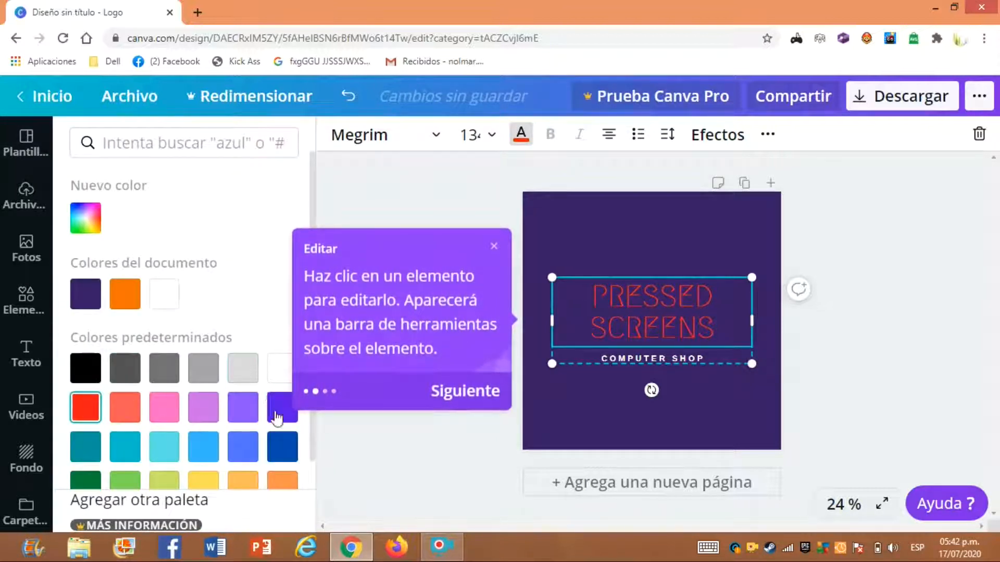
click(126, 482)
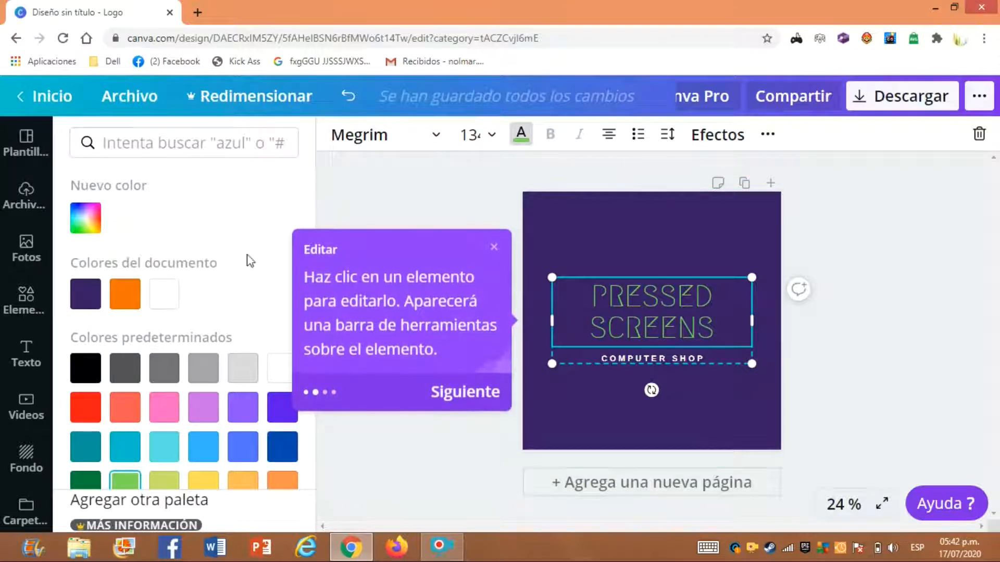
Step: Replace the PRESSED SCREENS title with ALE MEGAPIXEL, split over two lines
click(636, 294)
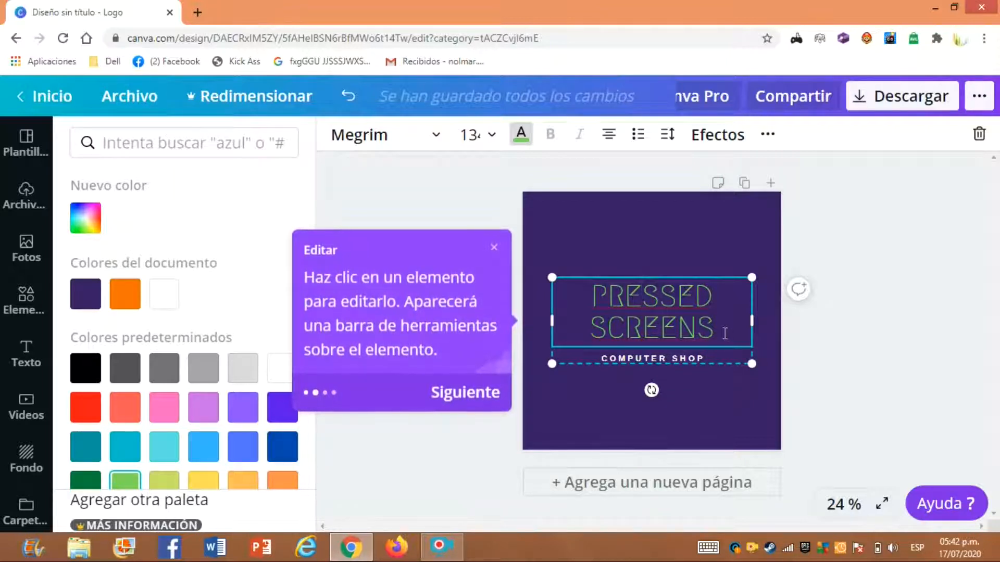
key(BackSpace)
key(BackSpace)
key(BackSpace)
key(BackSpace)
key(BackSpace)
key(BackSpace)
key(BackSpace)
key(BackSpace)
key(BackSpace)
key(BackSpace)
key(BackSpace)
key(BackSpace)
key(BackSpace)
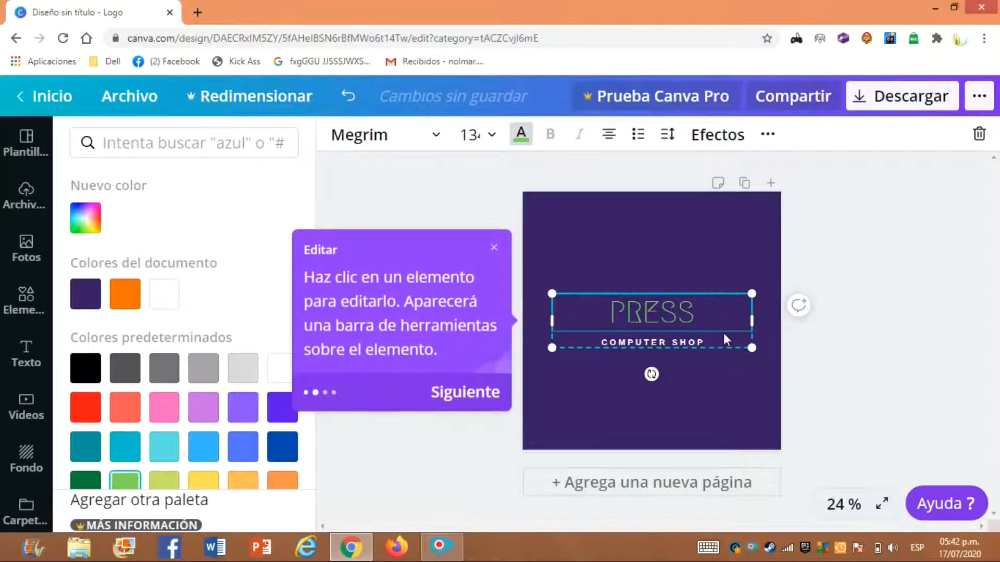
key(BackSpace)
key(BackSpace)
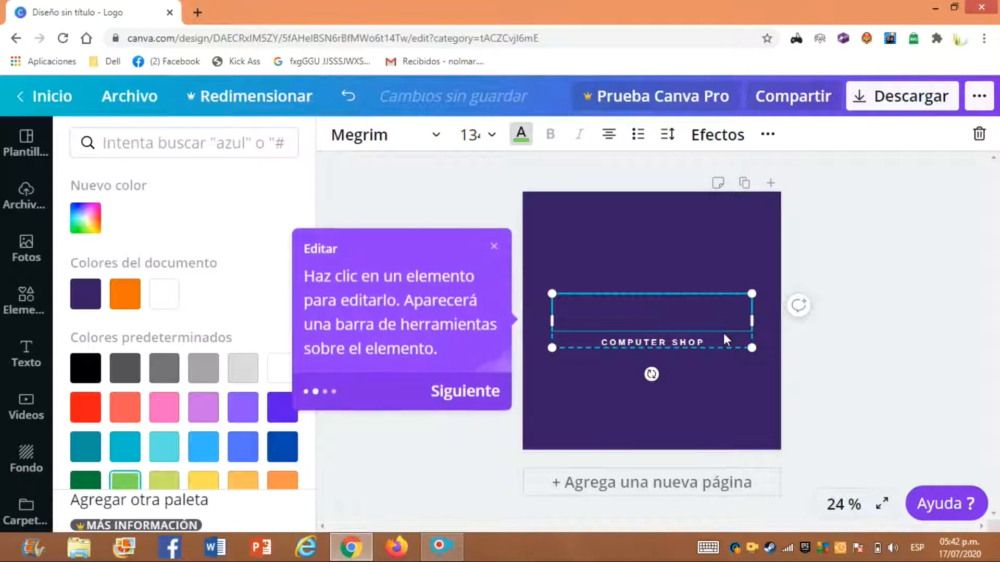
text(ALE)
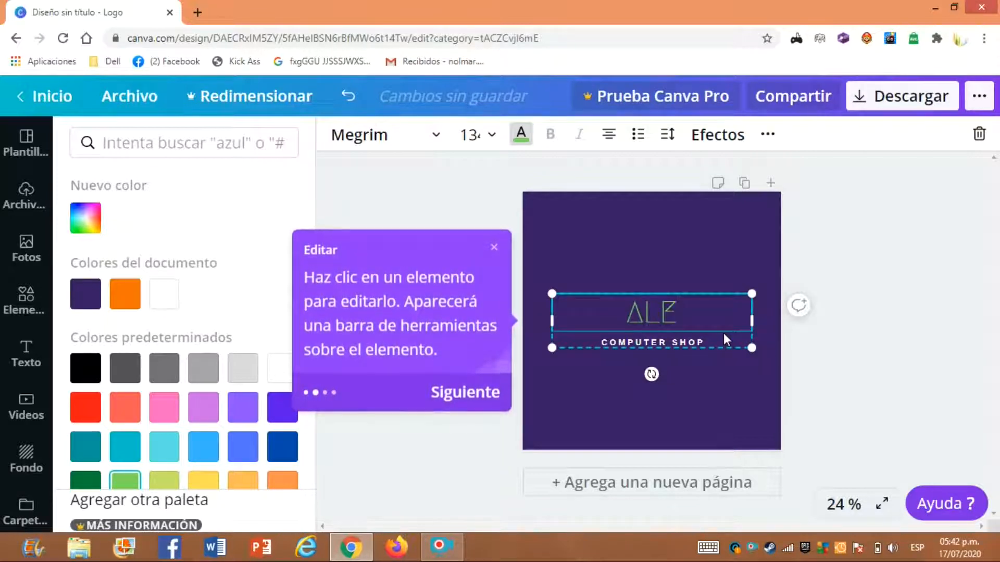
key(Return)
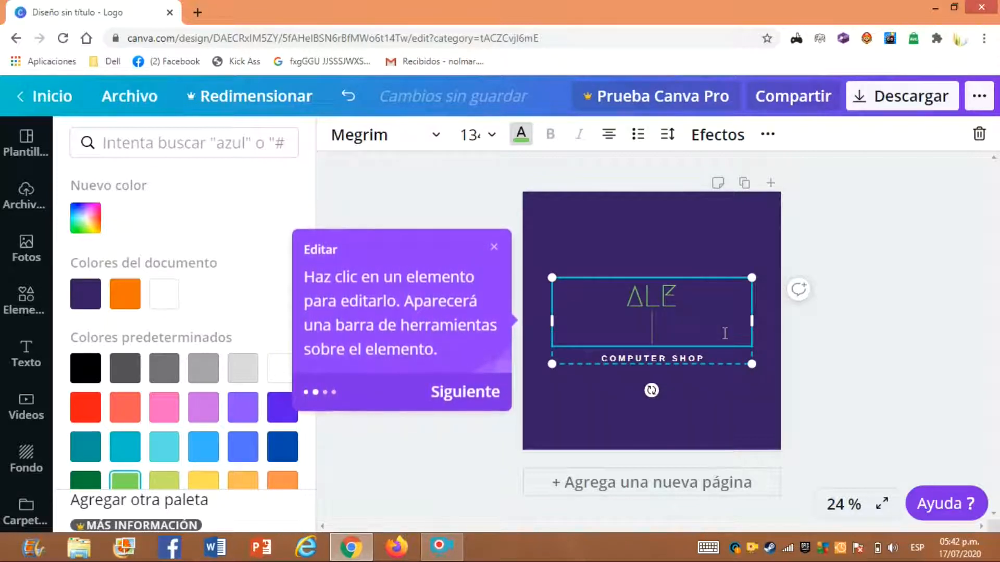
text(MEGA)
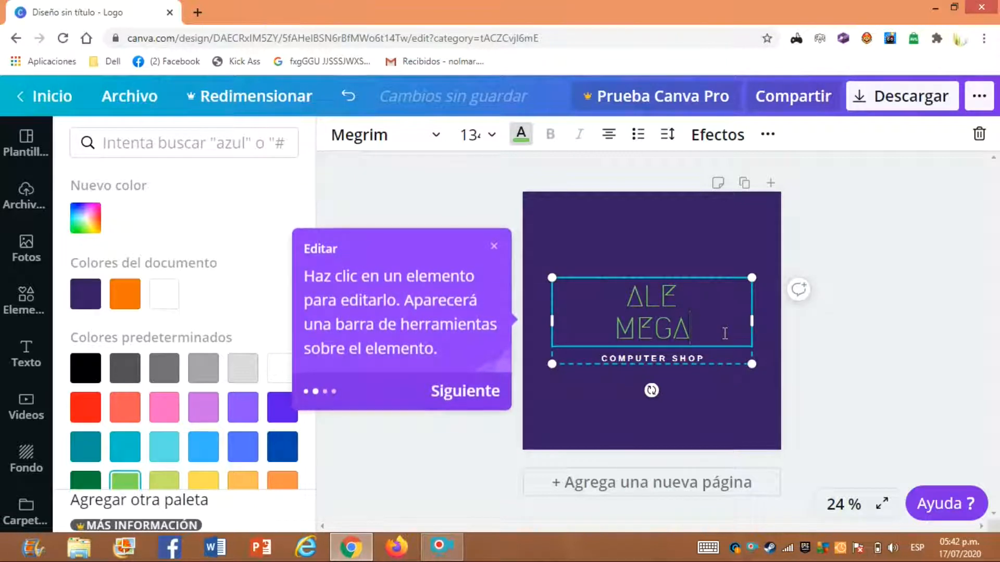
text(IXE)
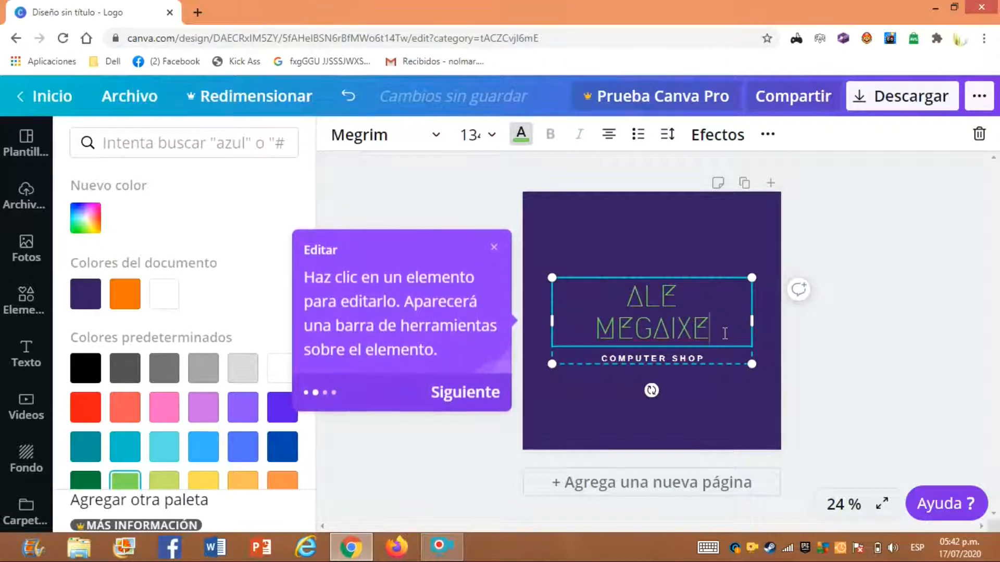
key(BackSpace)
key(BackSpace)
key(BackSpace)
text(PIX)
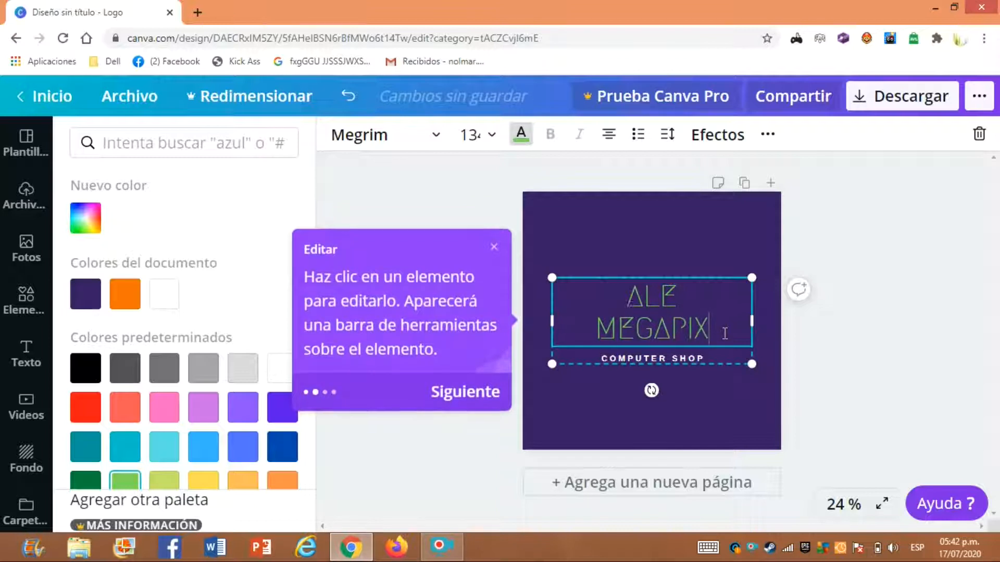
text(EL)
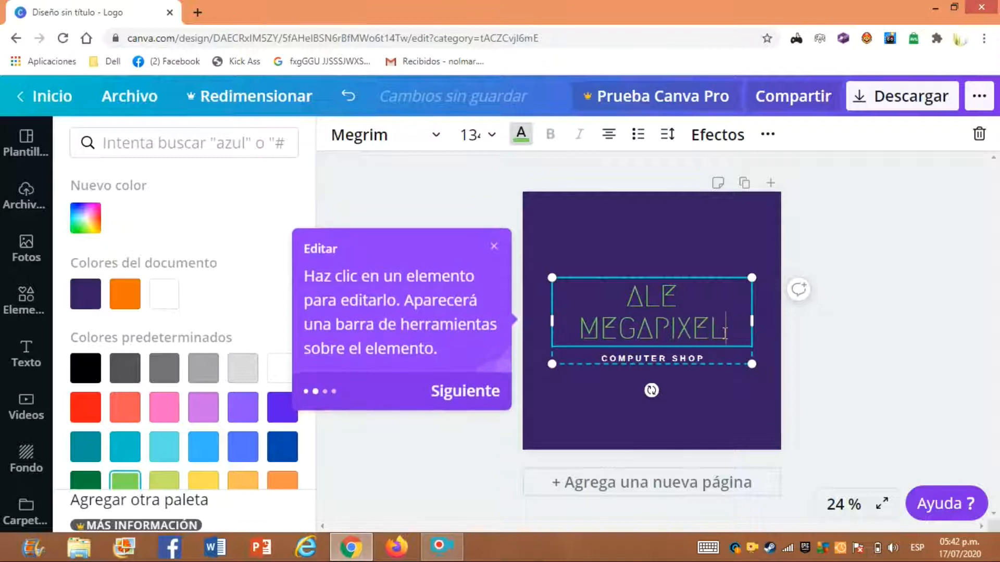
Step: Replace the COMPUTER SHOP tagline under the title with DALE LIKE Y SUSCRIBETE
click(712, 357)
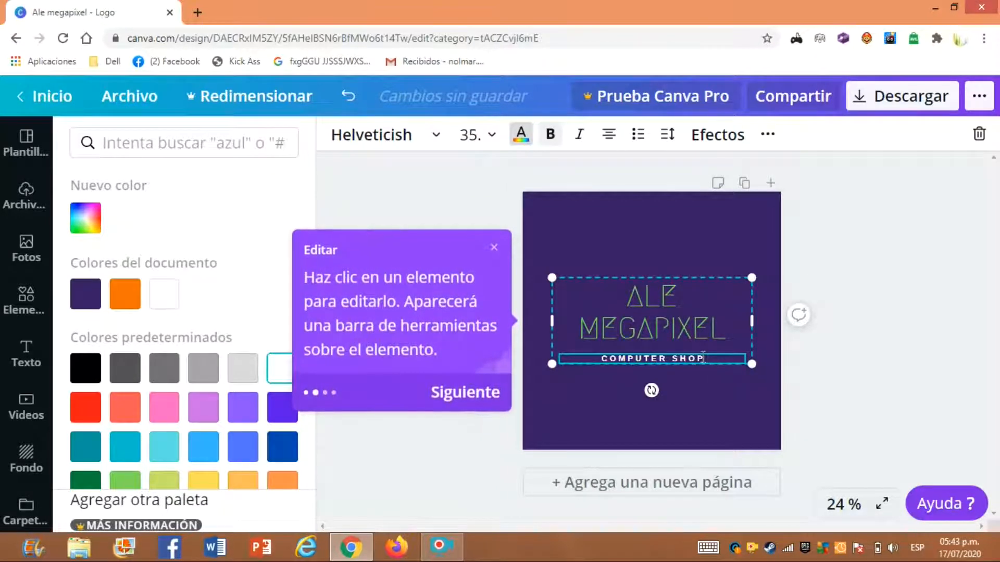
key(BackSpace)
key(BackSpace)
key(BackSpace)
key(BackSpace)
key(BackSpace)
key(BackSpace)
key(BackSpace)
key(BackSpace)
key(BackSpace)
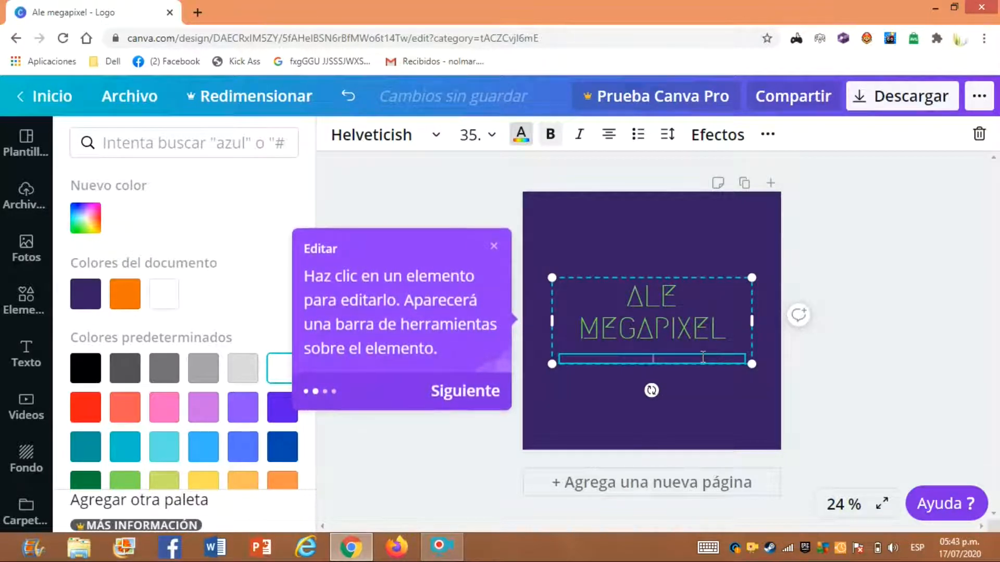
text(DALE )
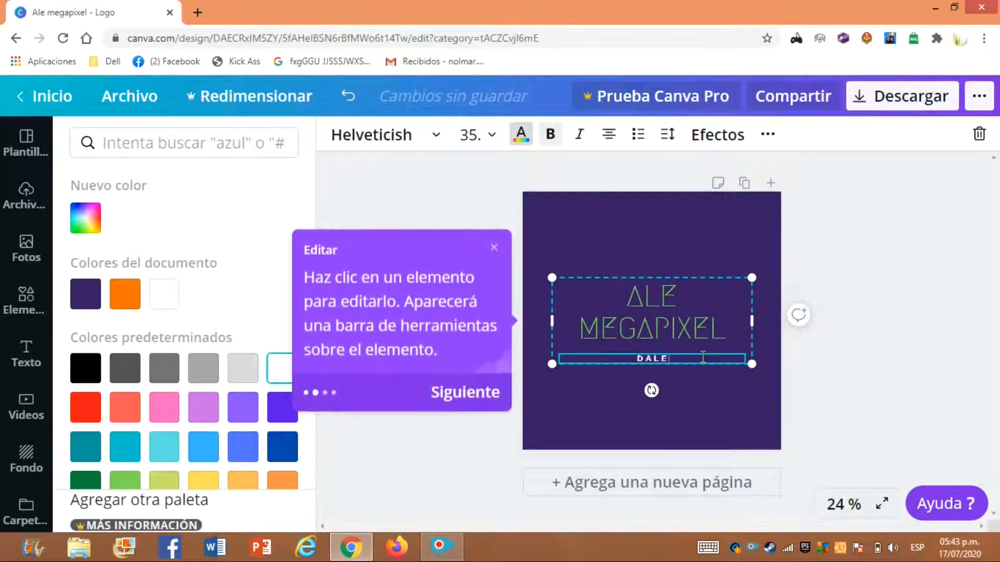
text(LIKE)
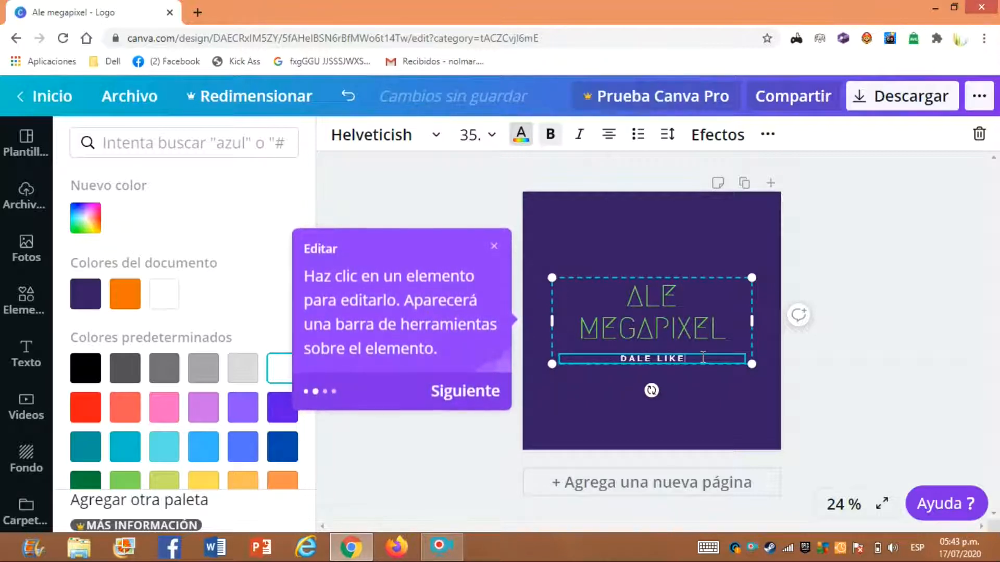
text(Y)
key(BackSpace)
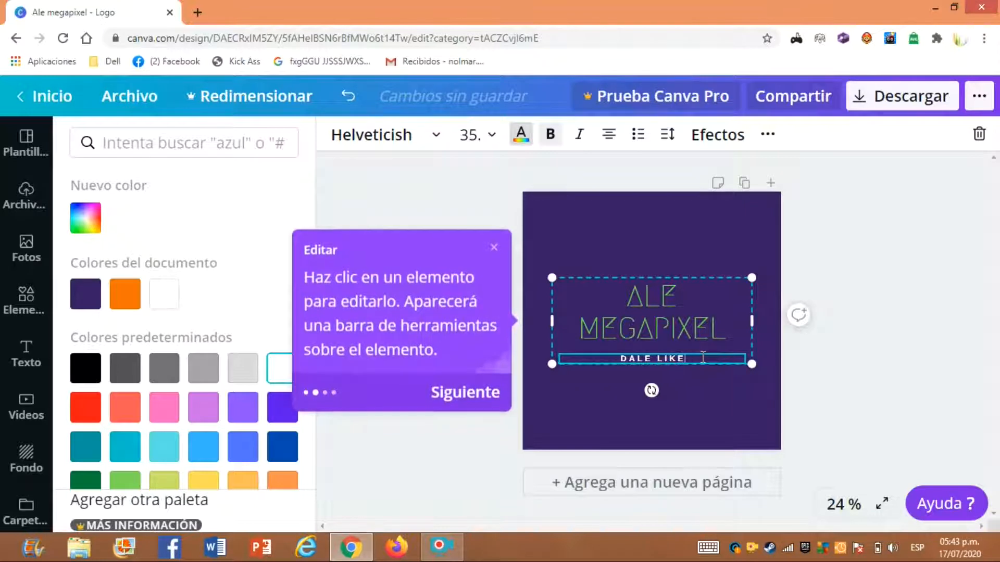
text(E)
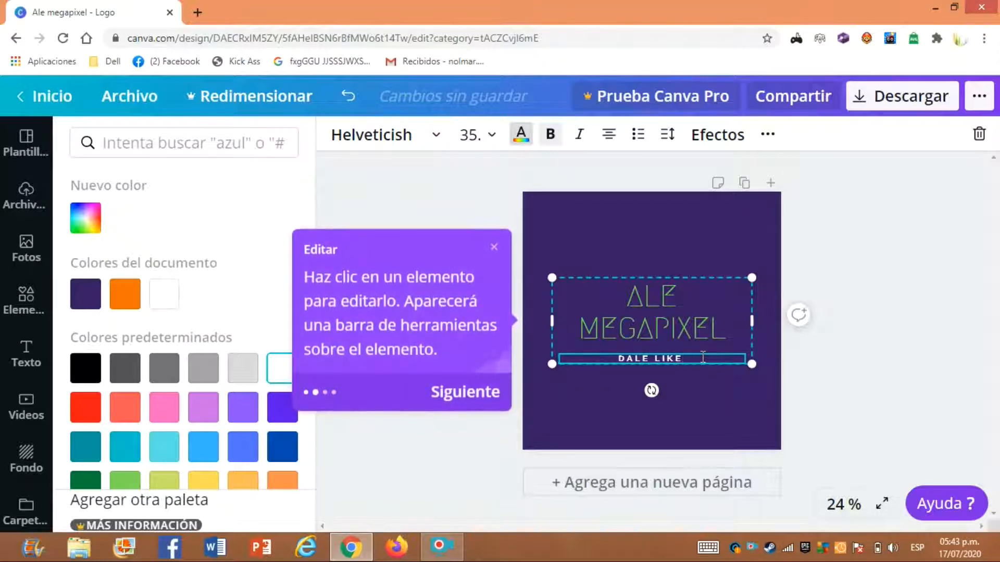
text( Y SUS)
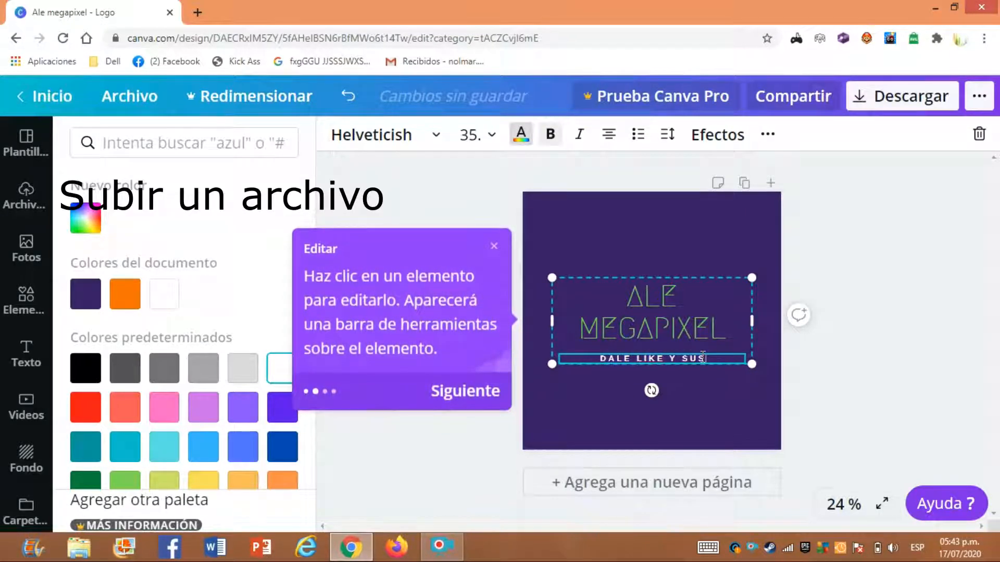
text(CRIBETE)
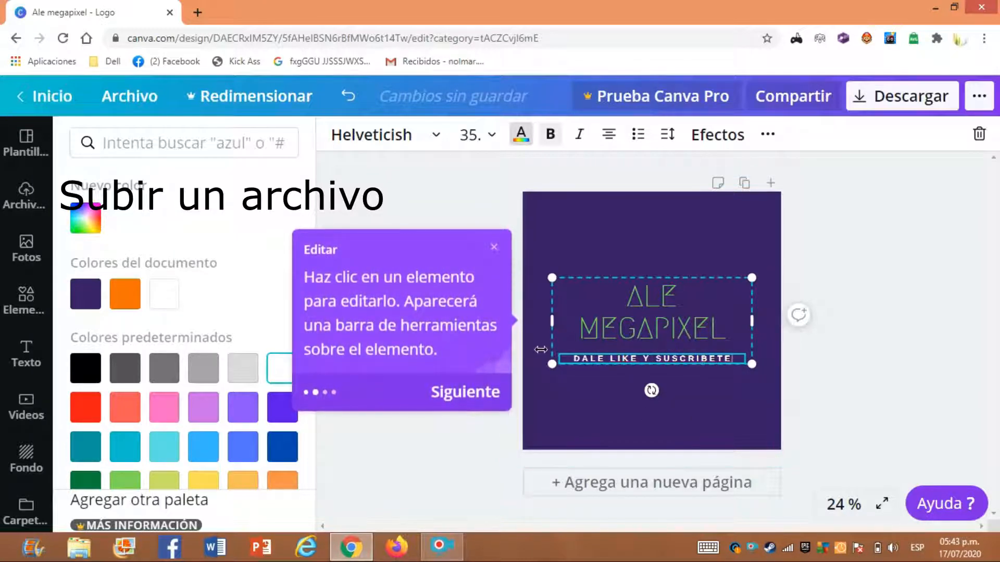
Step: Advance through the remaining onboarding tips and dismiss the last one
click(492, 394)
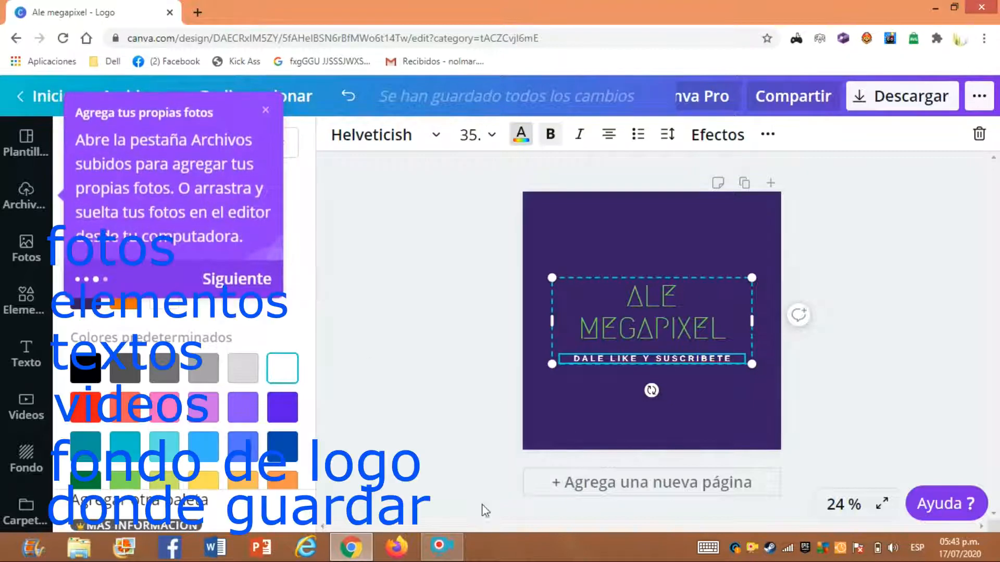
click(252, 279)
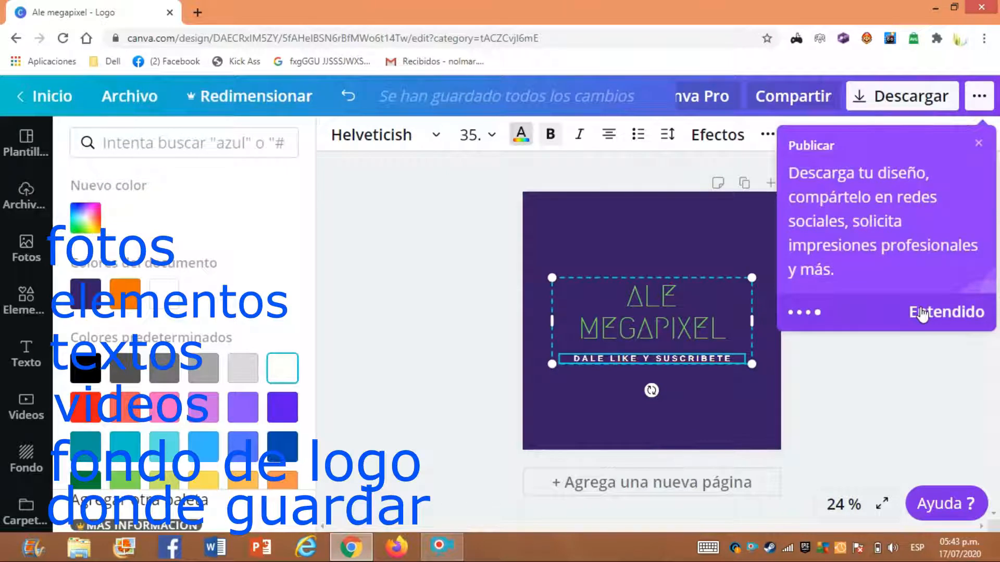
click(965, 314)
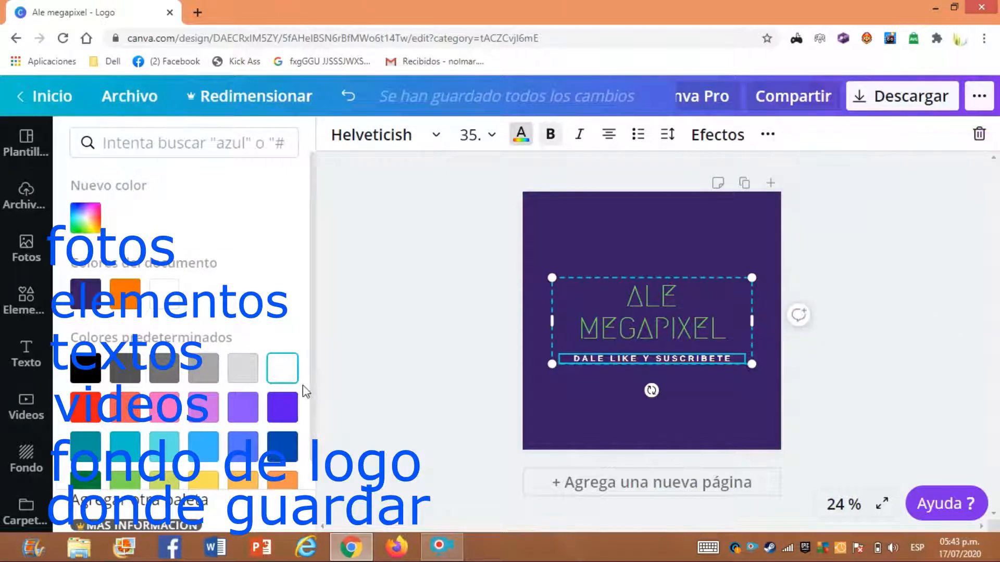
click(28, 351)
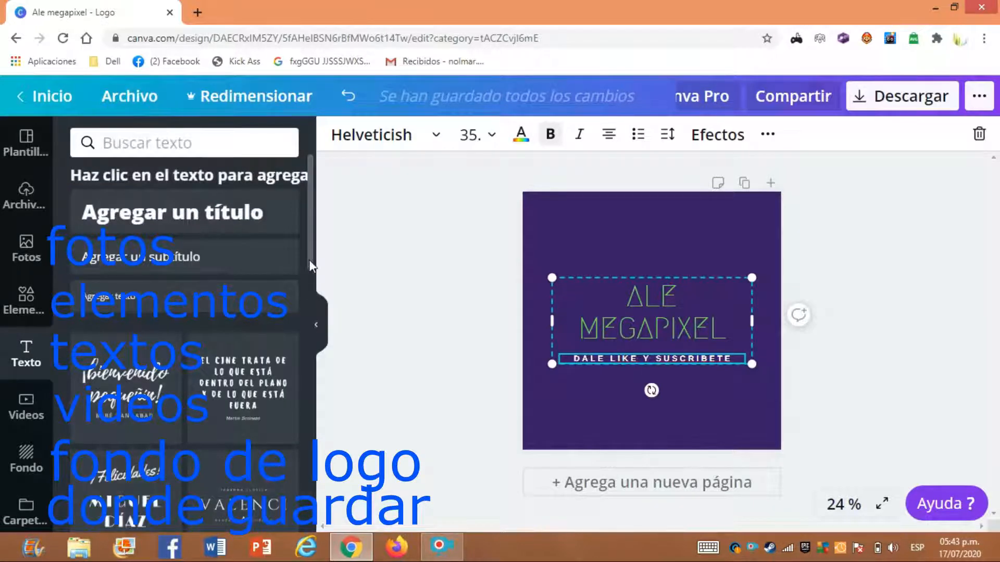
drag(311, 266, 320, 142)
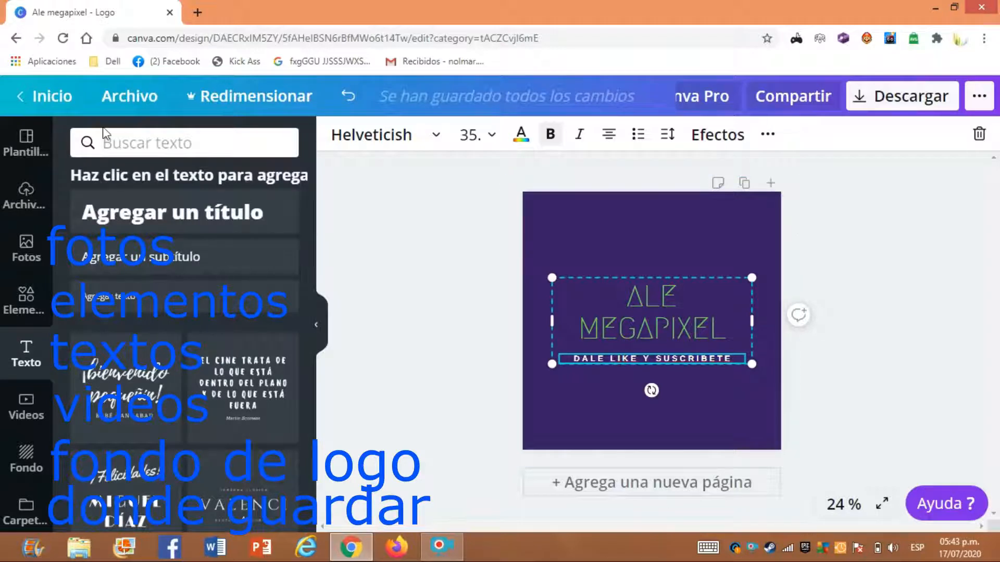
click(27, 139)
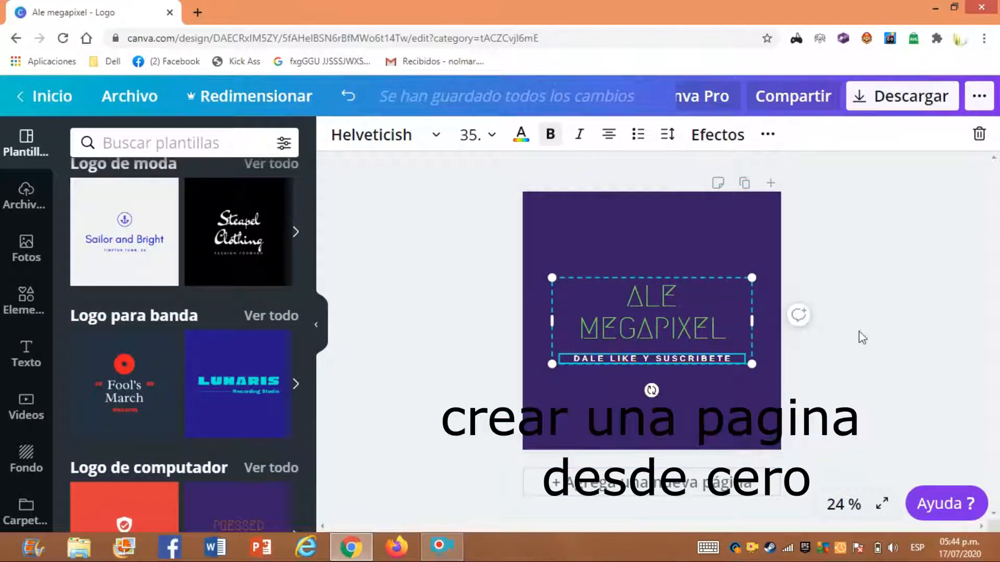
Step: Delete the purple background shape and the ALE MEGAPIXEL title from the page
right_click(659, 480)
click(569, 388)
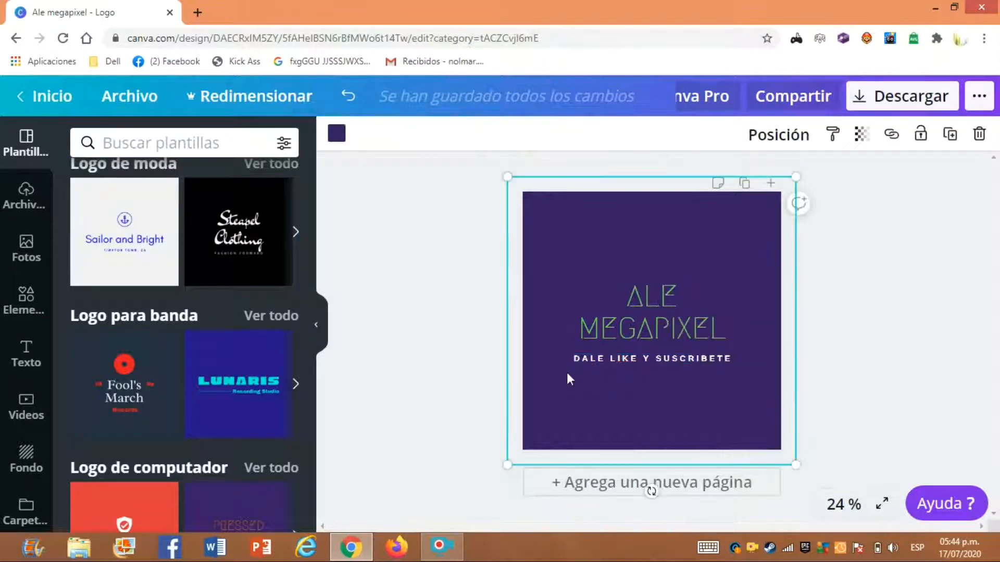
right_click(567, 374)
click(642, 341)
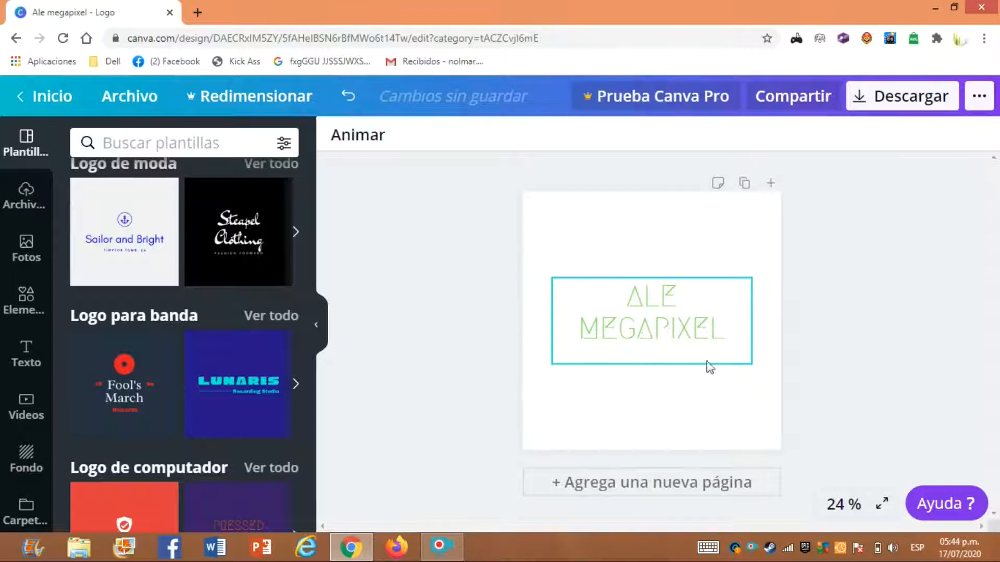
right_click(682, 328)
click(542, 300)
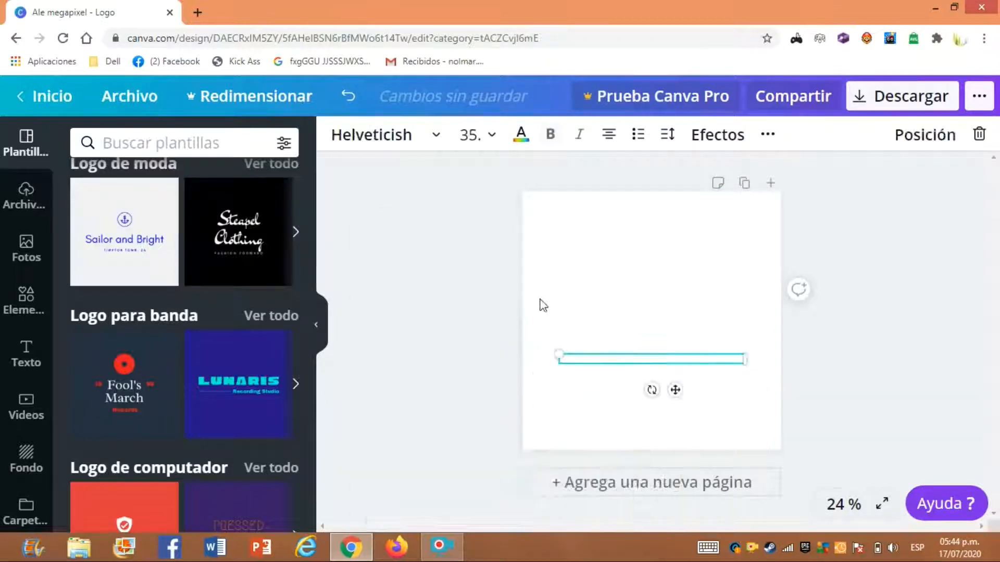
Step: Delete the remaining tagline text box so the page is empty
right_click(686, 358)
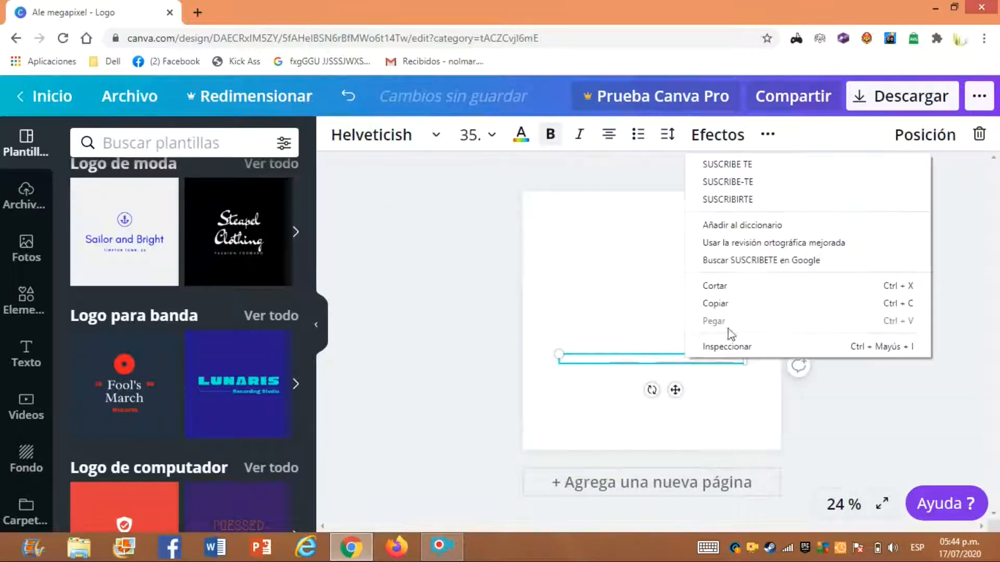
click(651, 361)
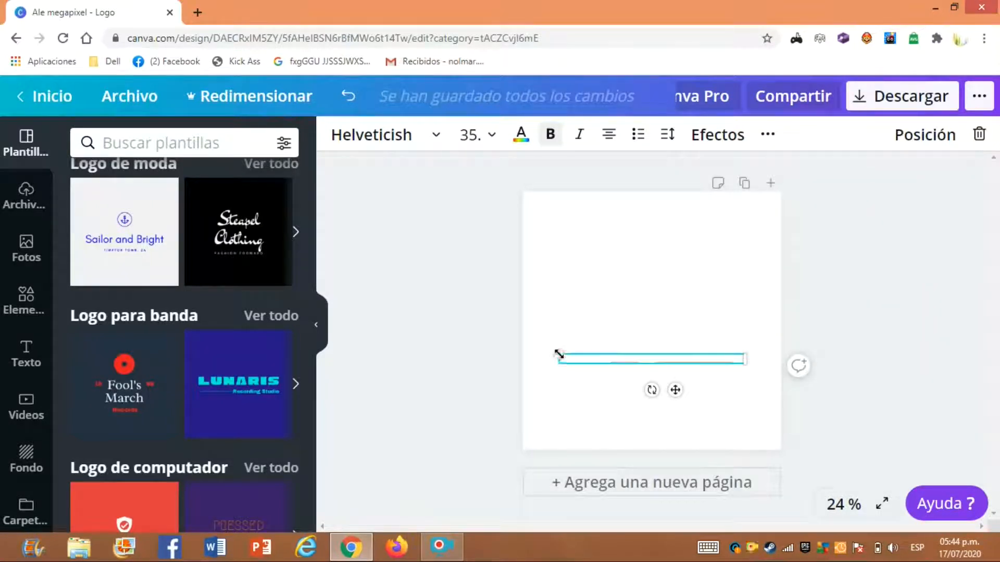
right_click(595, 359)
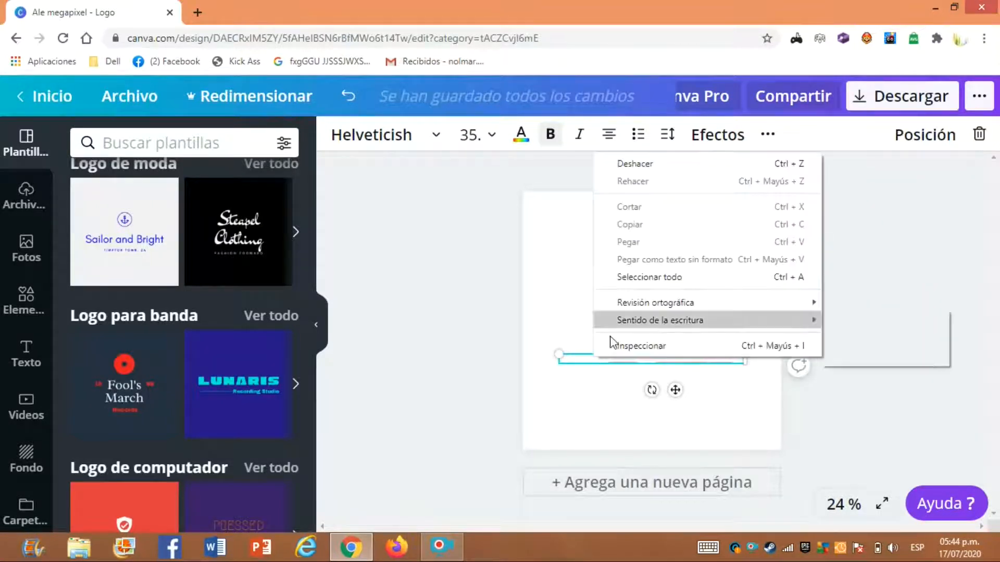
click(585, 358)
right_click(584, 359)
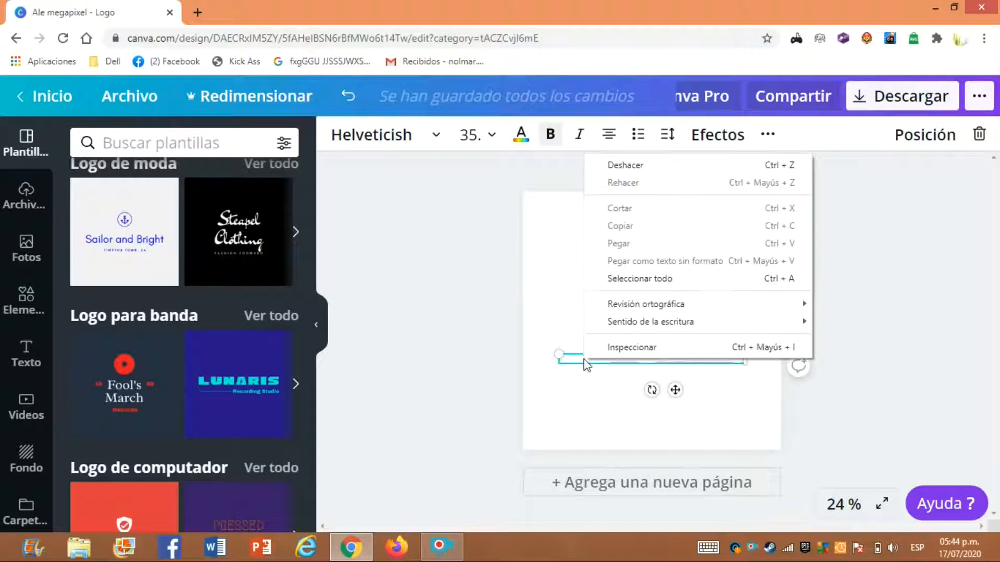
click(631, 184)
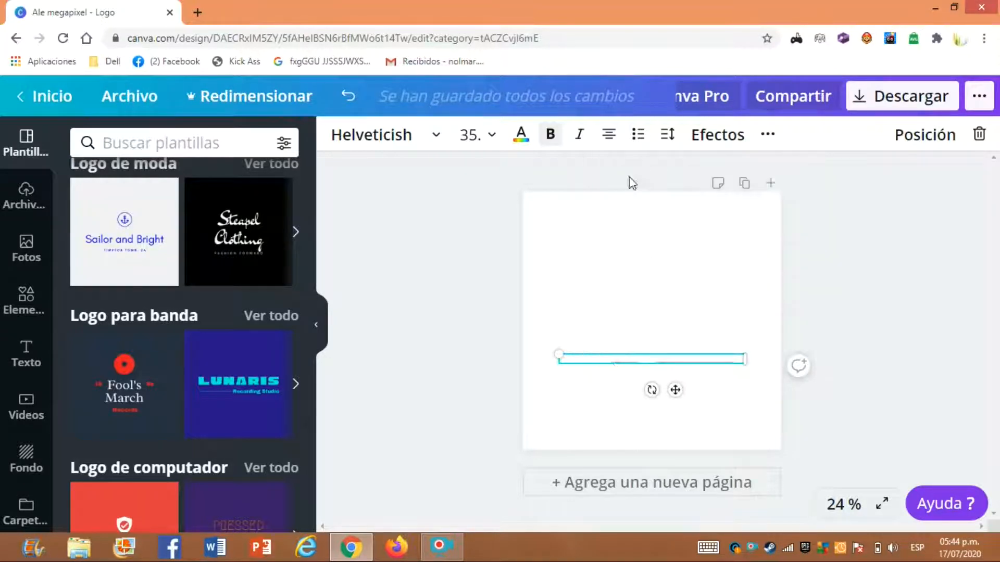
right_click(744, 360)
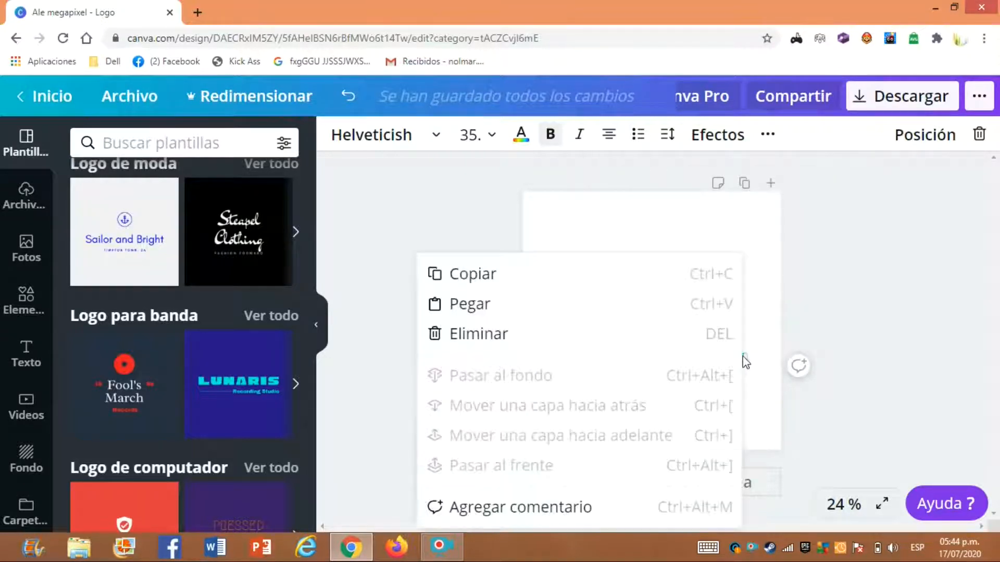
click(590, 337)
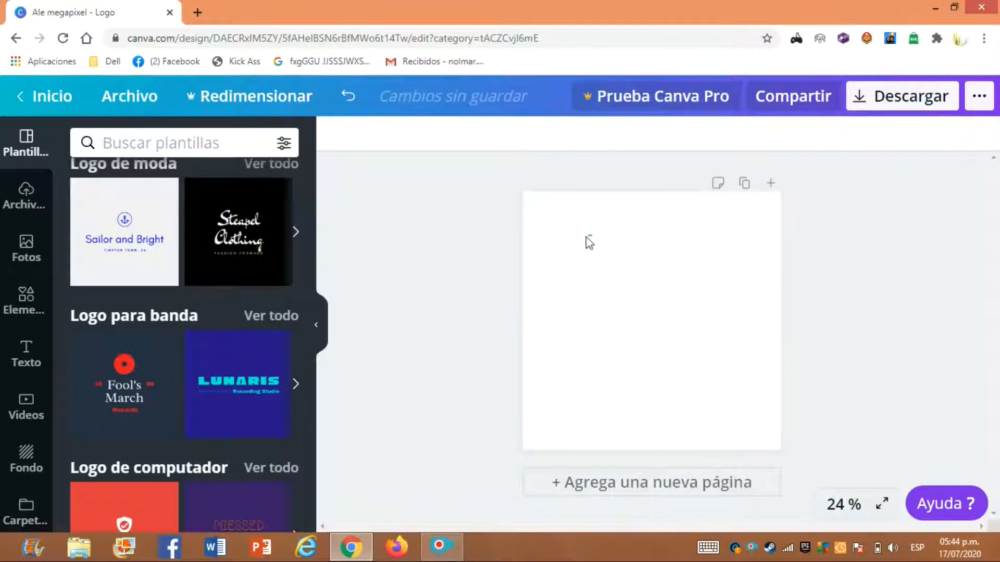
Step: Add a square shape to the page, enlarge it slightly and center it
click(27, 200)
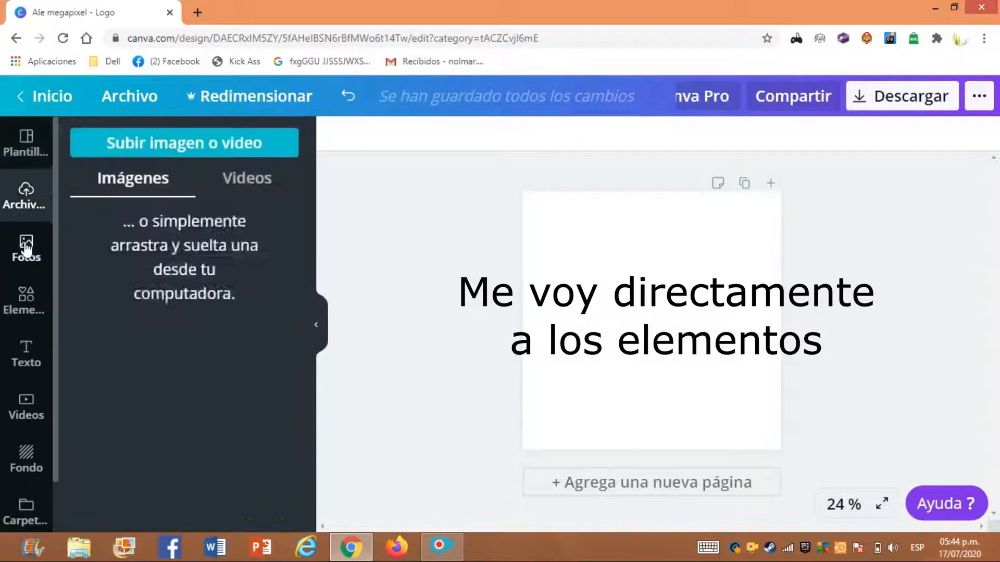
click(26, 249)
click(27, 293)
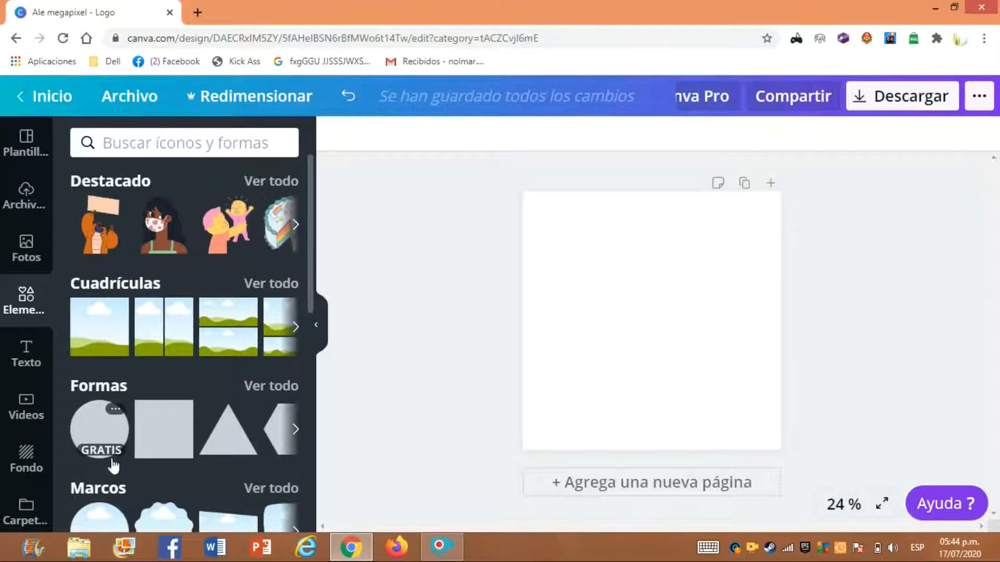
click(157, 425)
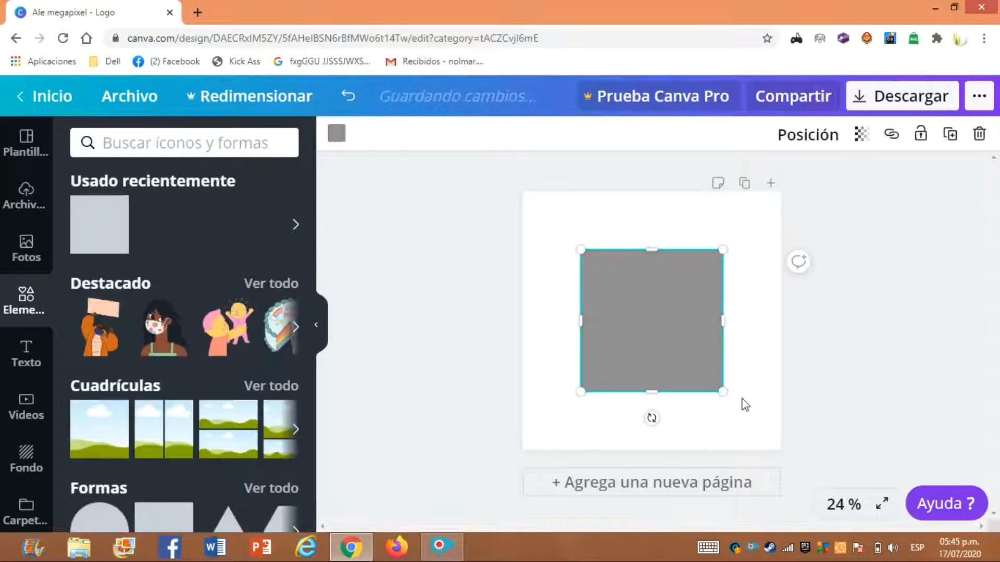
drag(731, 399, 733, 403)
mouse_move(658, 337)
mouse_down()
mouse_move(647, 319)
mouse_move(652, 328)
mouse_up()
drag(731, 401, 751, 420)
drag(641, 344, 633, 332)
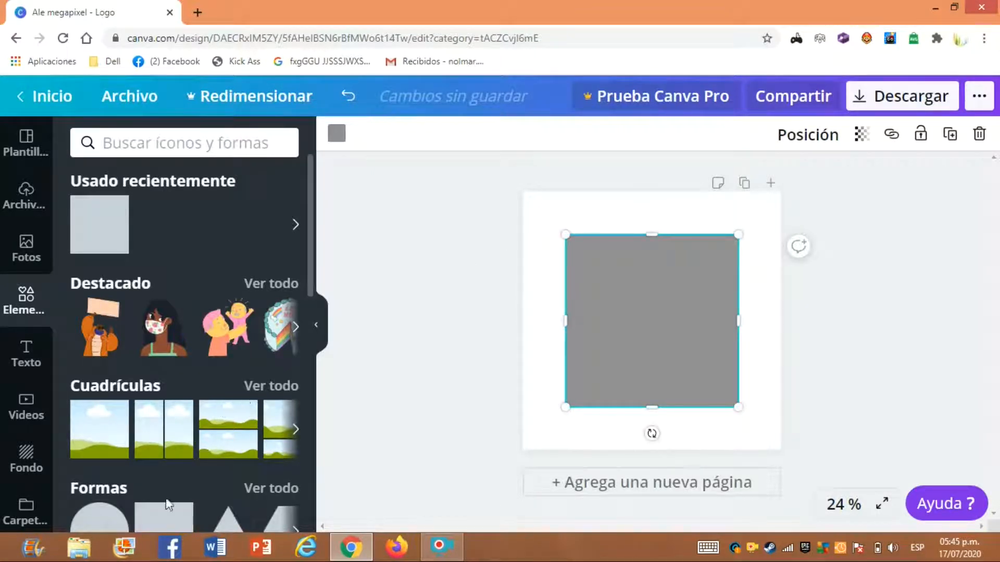
Step: Add a circle over the square and fill only the circle with the preset light green
click(98, 517)
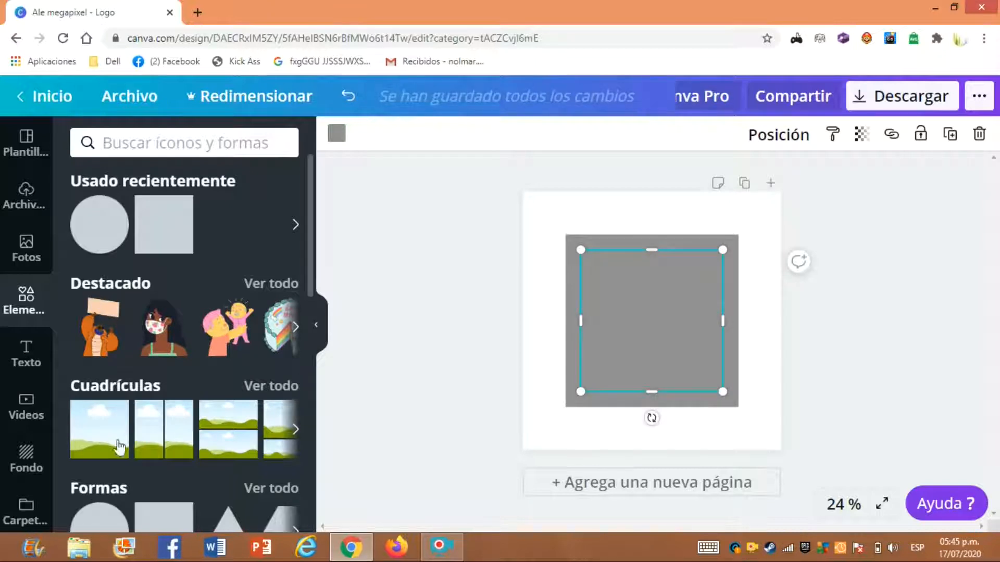
scroll(307, 282, down, 3)
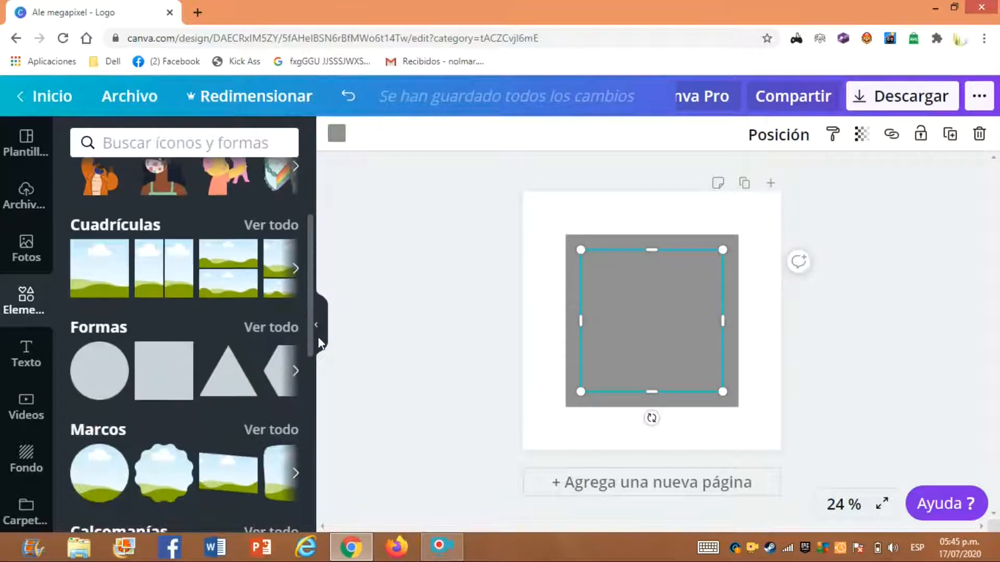
click(336, 134)
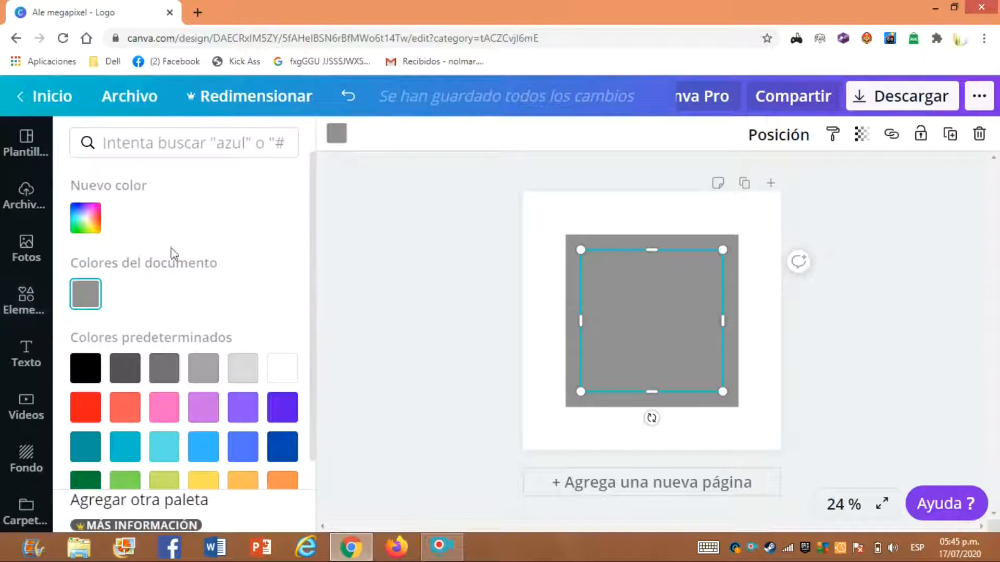
click(88, 408)
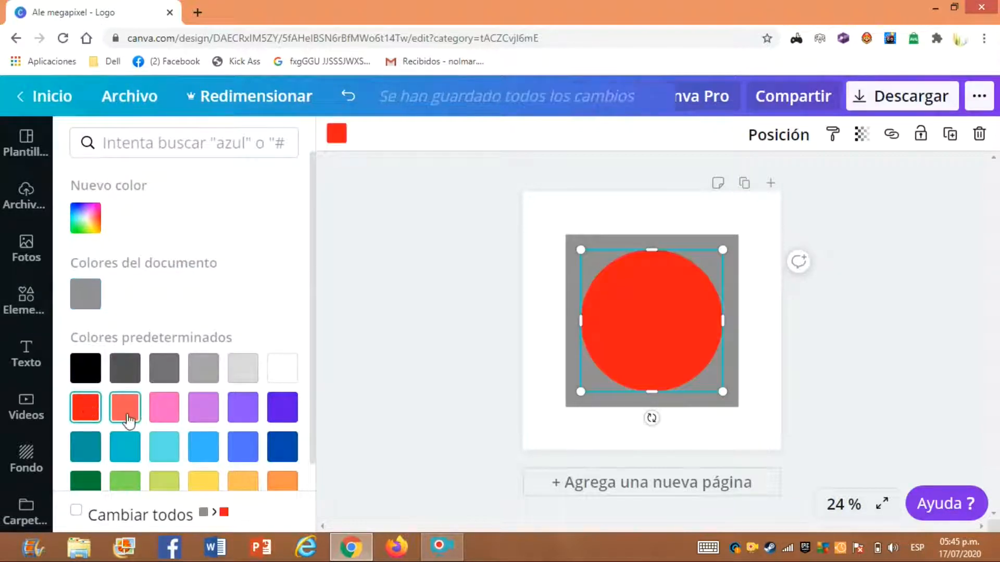
scroll(311, 369, down, 1)
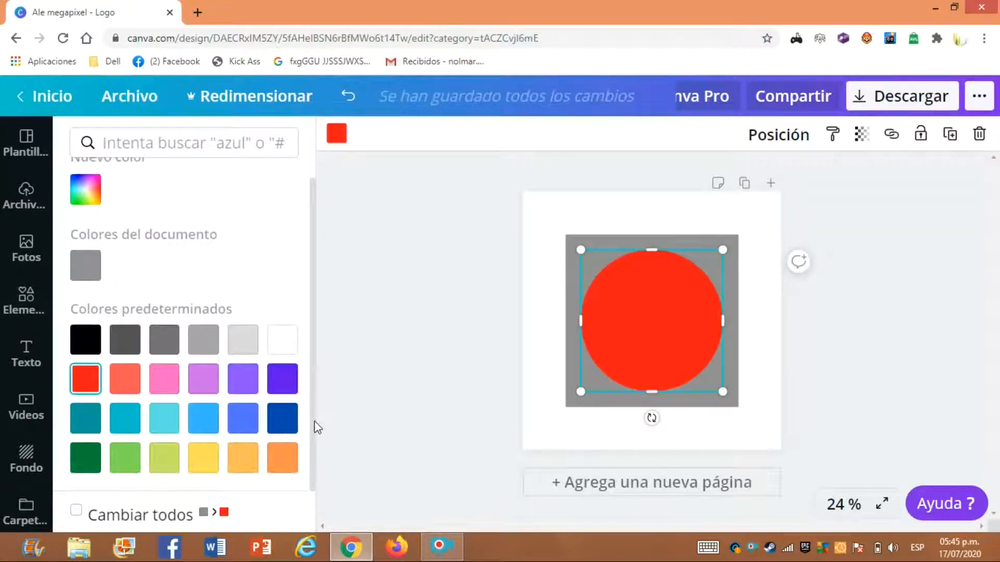
click(115, 466)
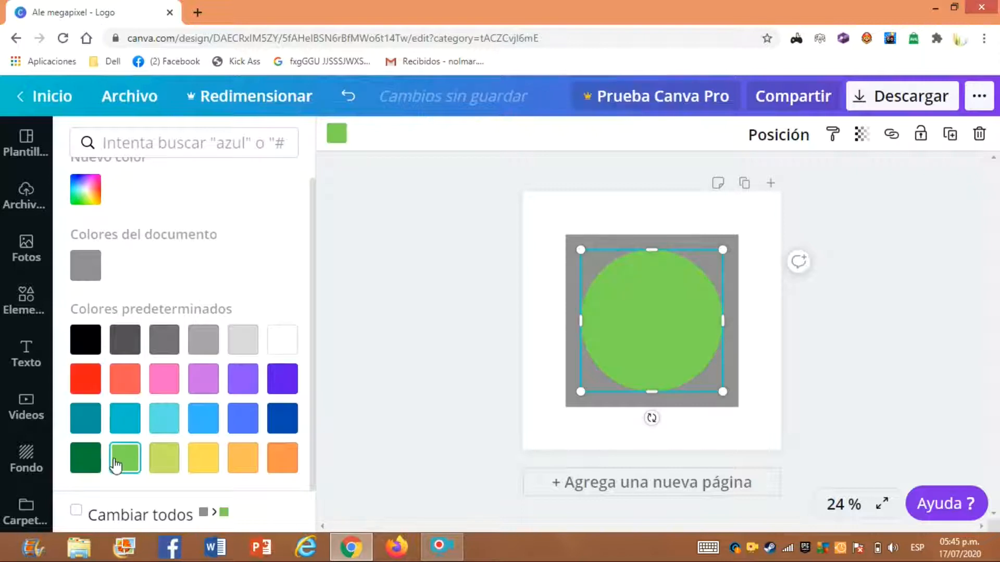
click(194, 516)
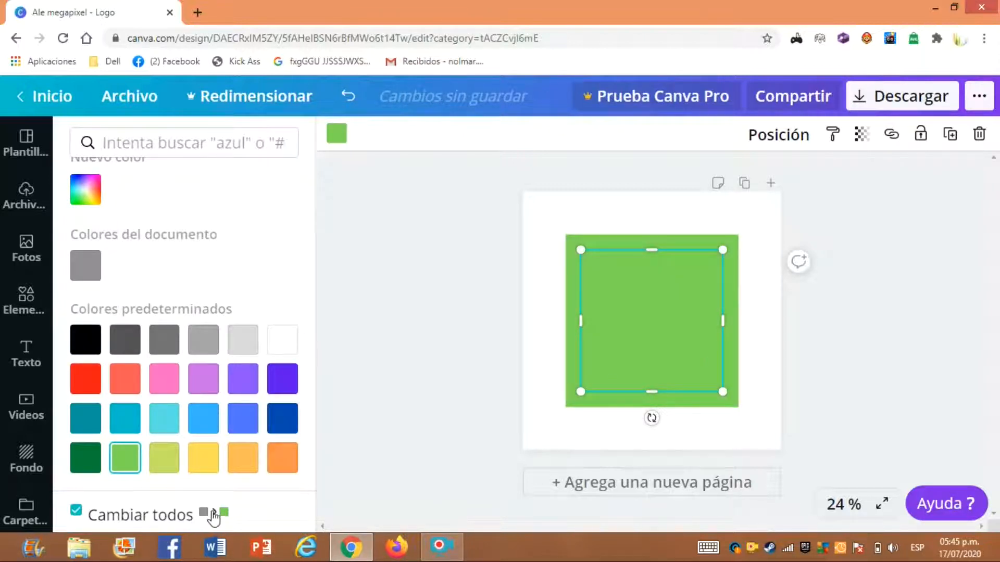
click(94, 517)
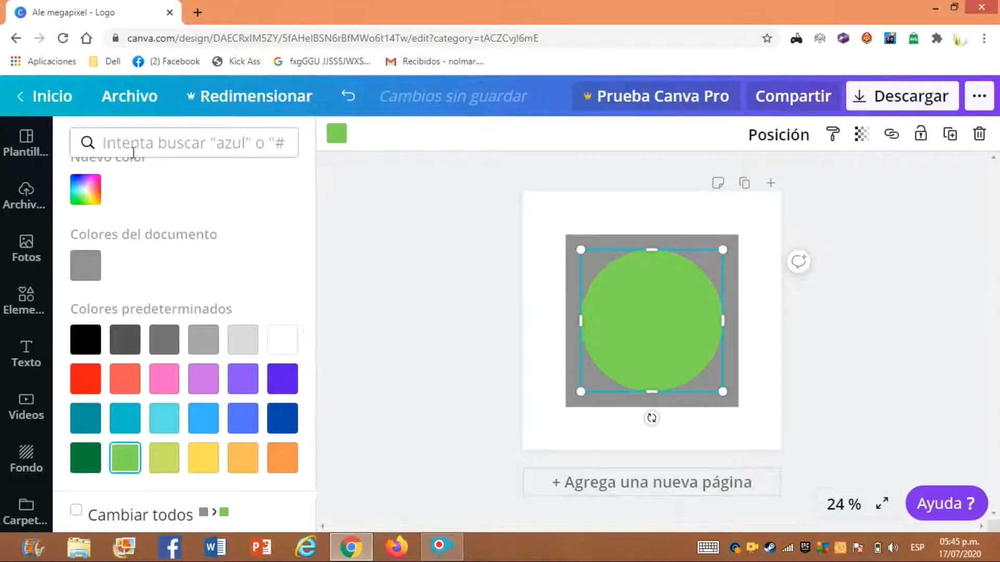
Step: Give the circle the custom mint green color #71f1a8
click(85, 190)
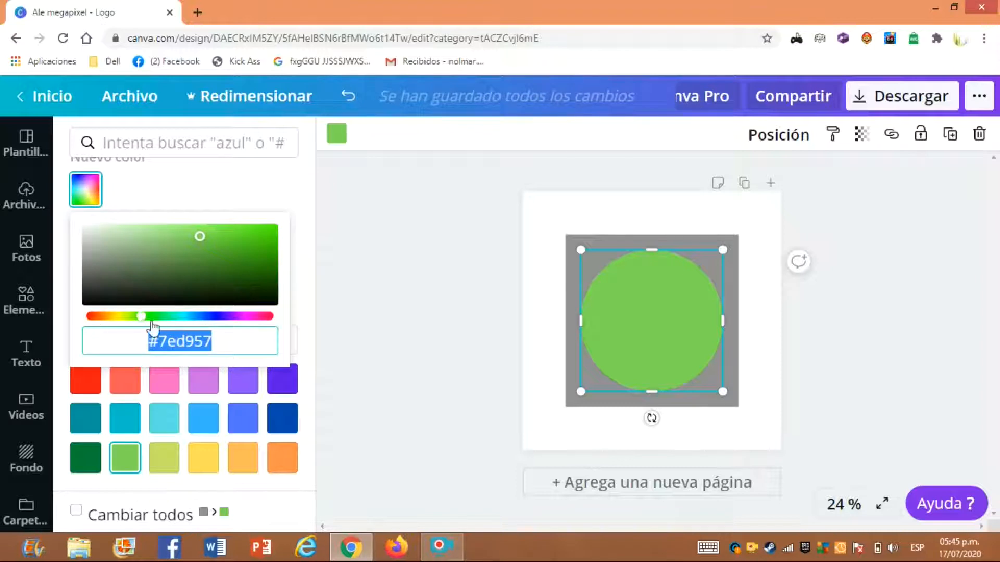
drag(146, 320, 162, 326)
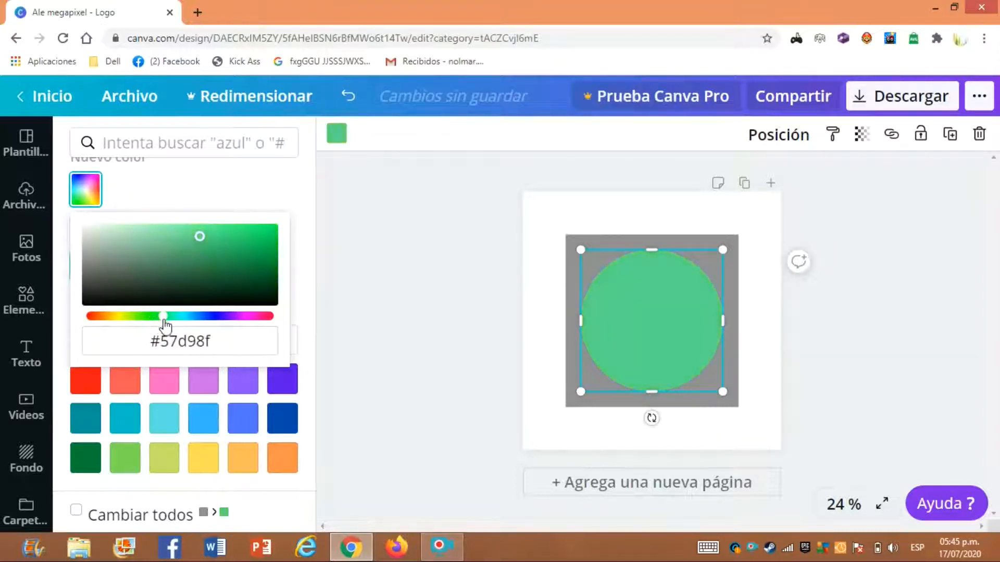
mouse_move(199, 235)
mouse_down()
mouse_move(165, 236)
mouse_move(187, 228)
mouse_up()
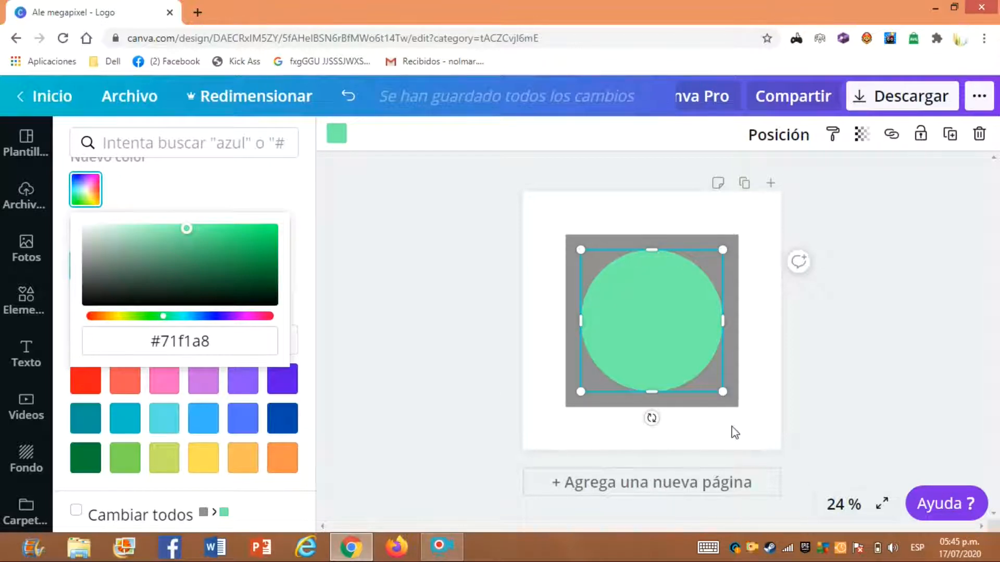
click(729, 402)
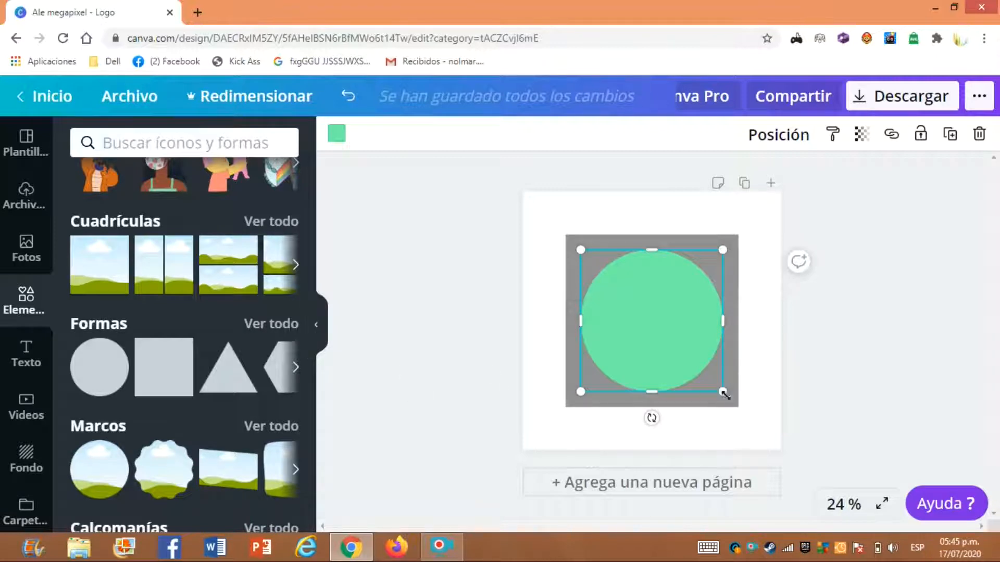
mouse_move(723, 394)
mouse_down()
mouse_move(739, 407)
mouse_move(723, 392)
mouse_up()
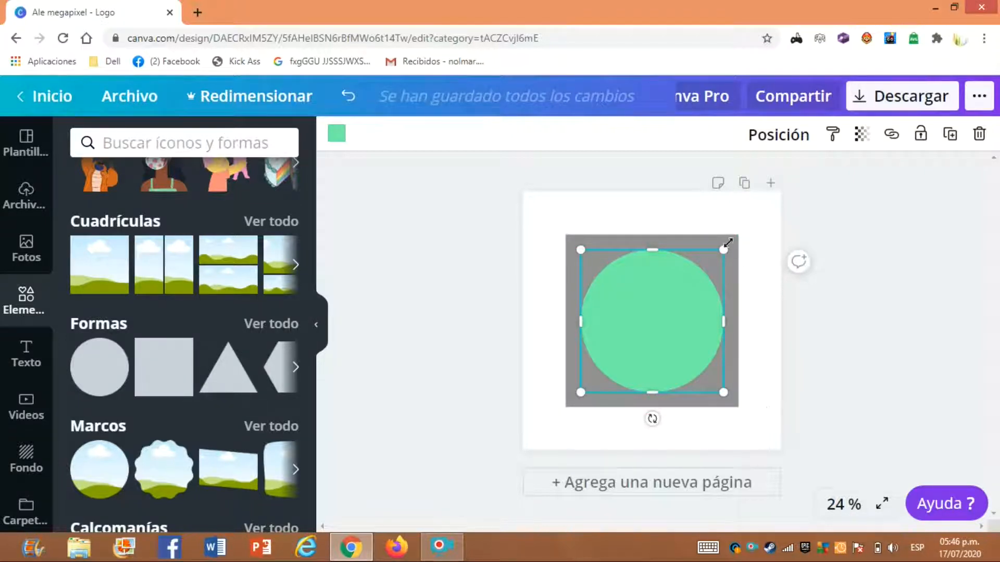
Step: Fill the gray square behind the circle with the preset light turquoise and enlarge it to cover the whole page
click(698, 239)
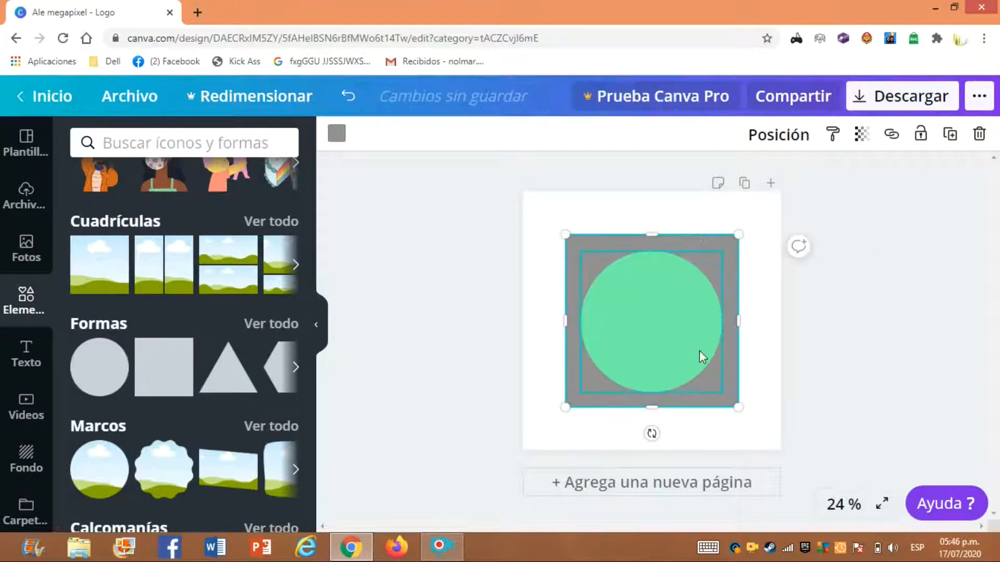
click(338, 136)
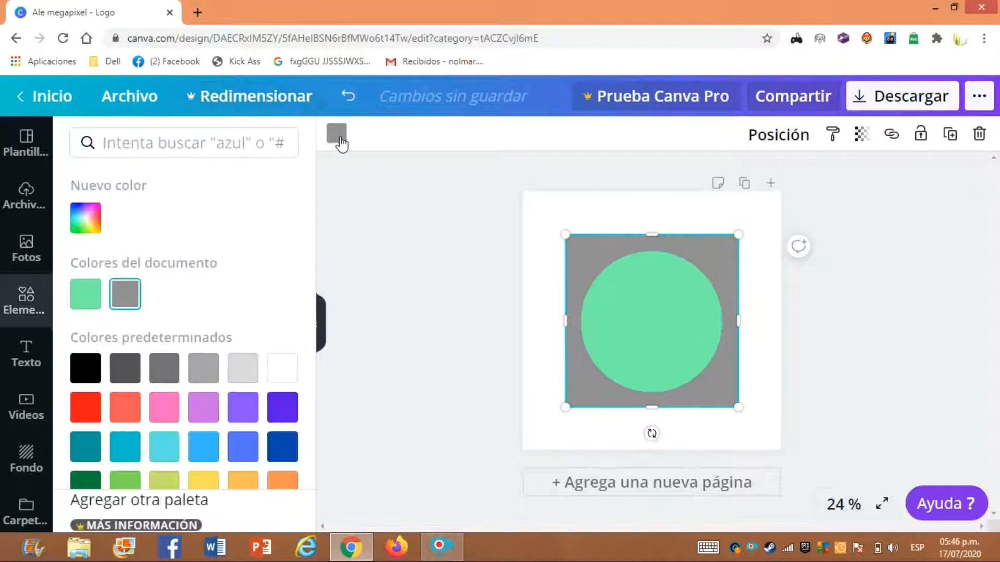
click(166, 449)
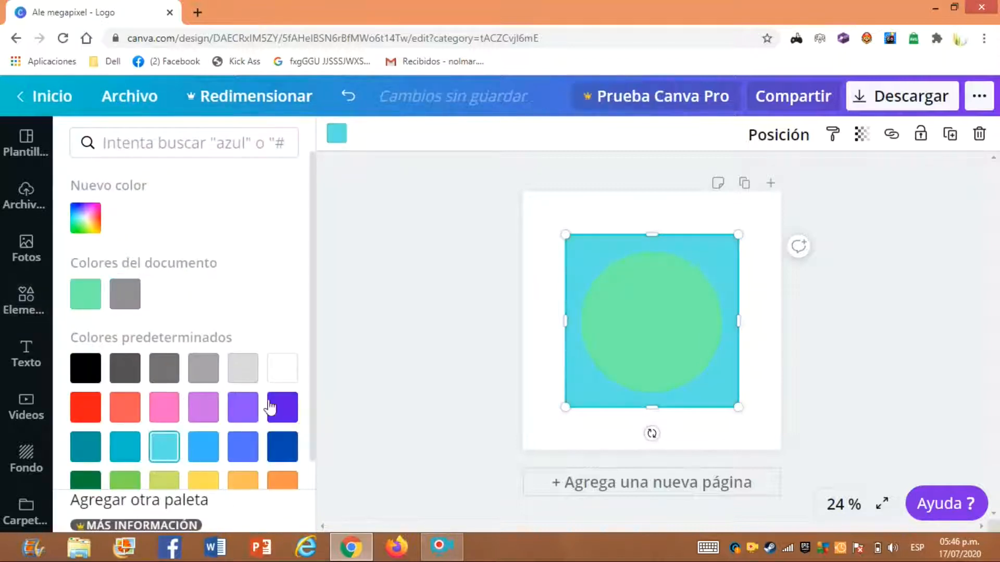
drag(566, 408, 524, 451)
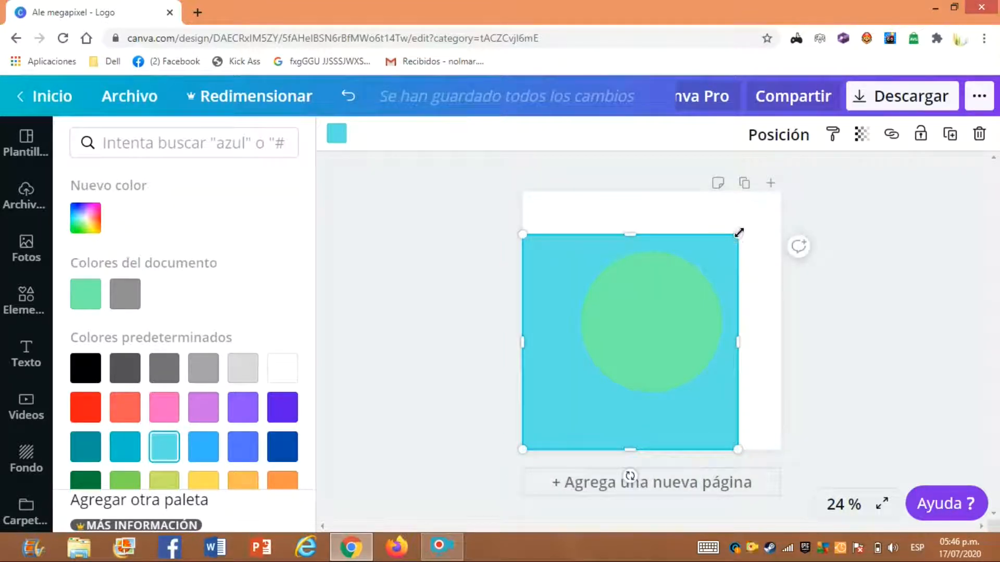
drag(738, 233, 781, 191)
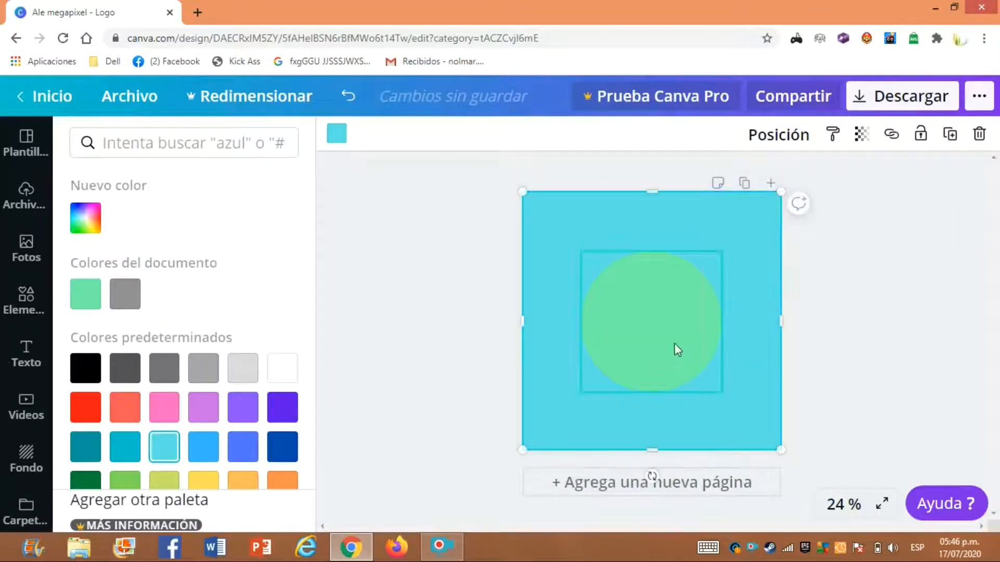
Step: Enlarge the green circle and center it on the turquoise background
click(674, 346)
drag(723, 394, 770, 428)
drag(672, 368, 648, 337)
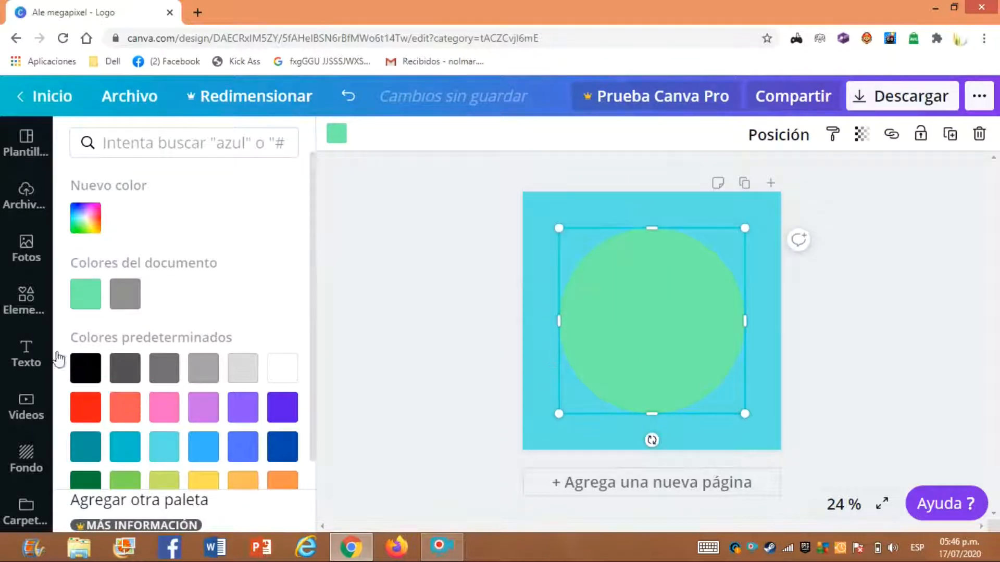
Step: Add a title text over the circle and replace its placeholder with Ale
click(27, 352)
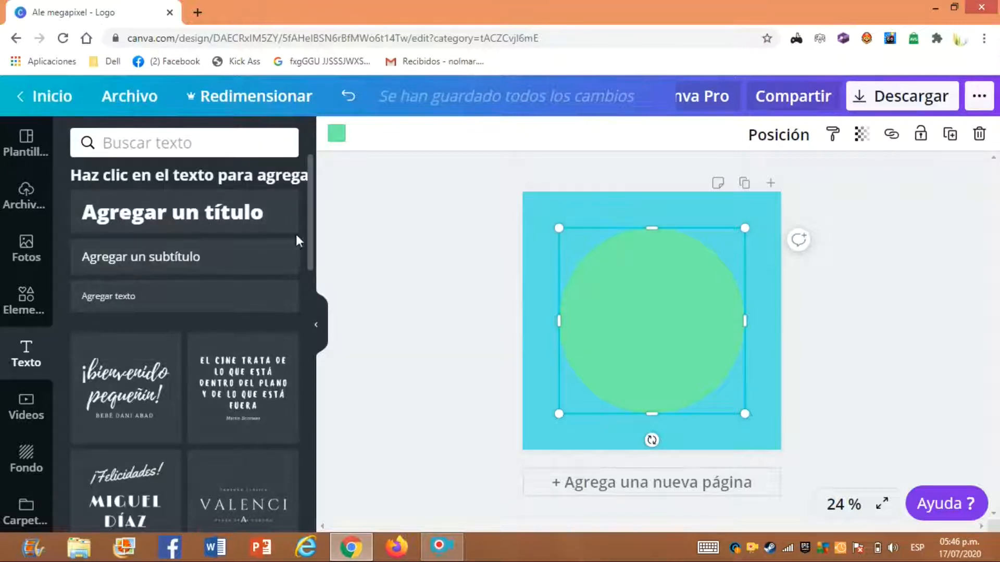
mouse_move(307, 235)
mouse_down()
mouse_move(308, 319)
mouse_move(308, 219)
mouse_up()
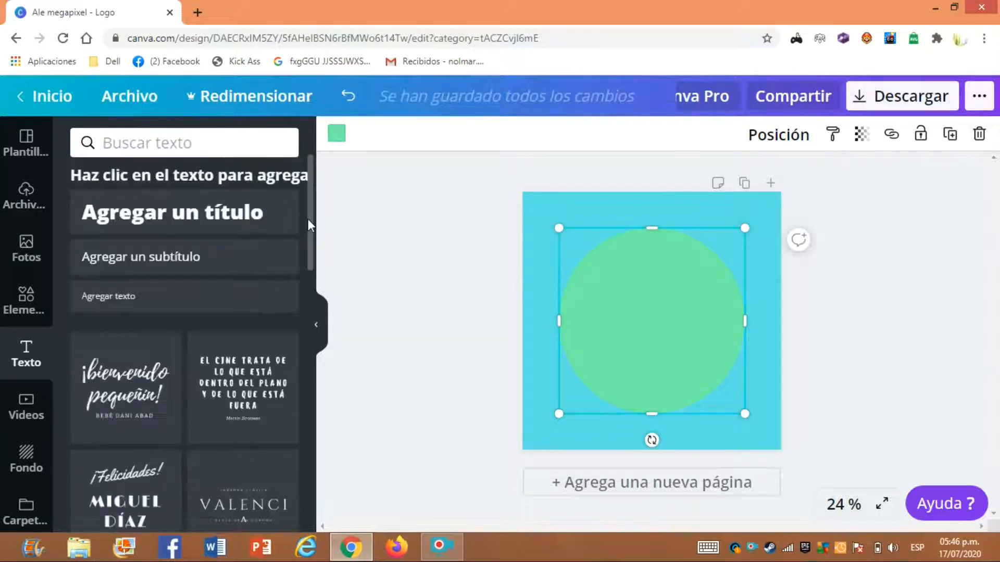
click(257, 214)
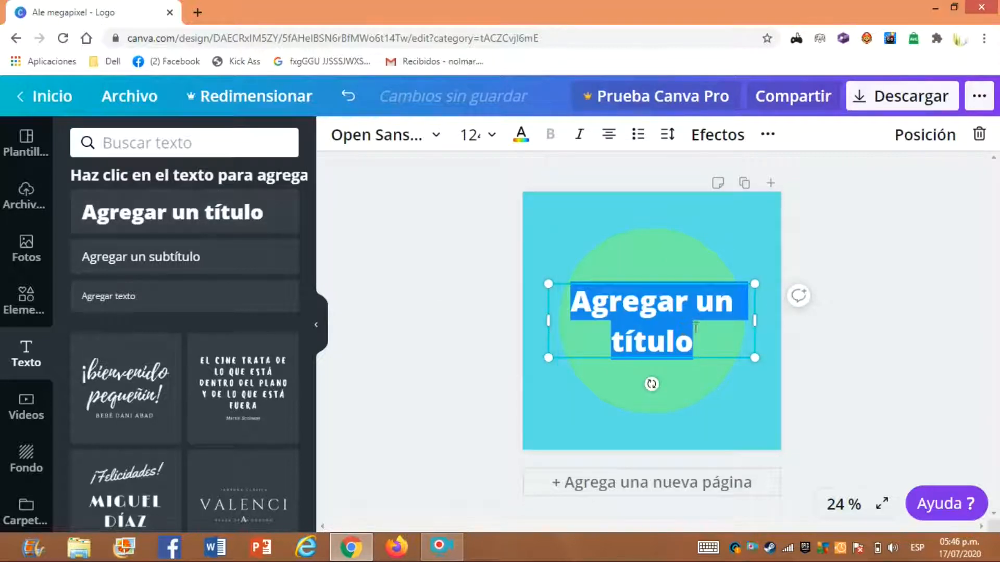
key(BackSpace)
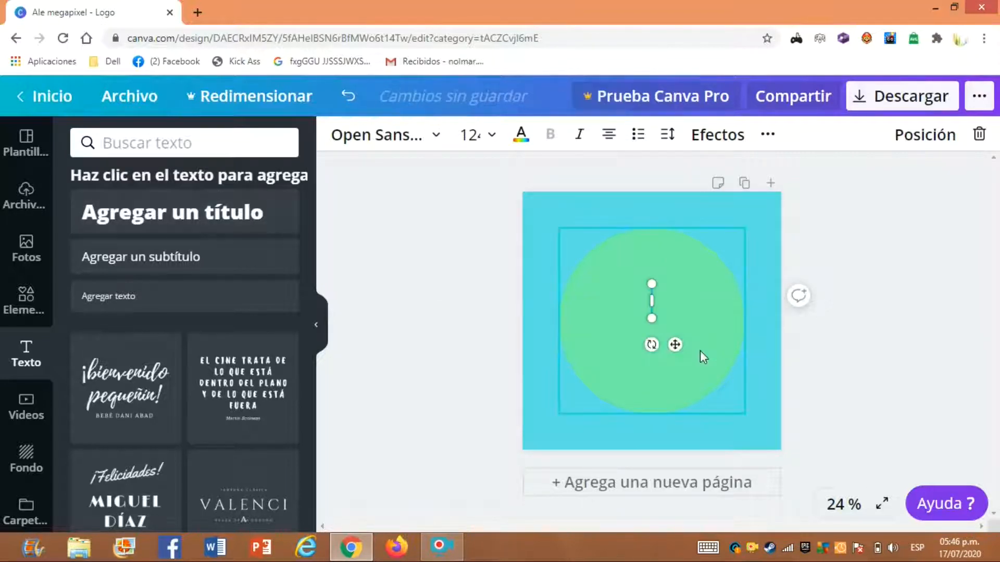
text(Ale)
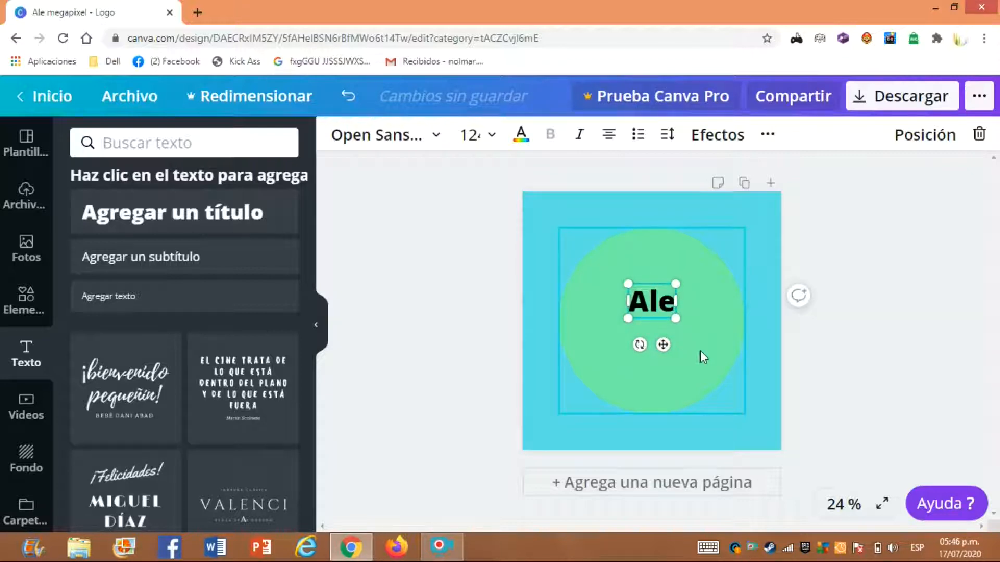
Step: Complete the title so it reads Ale Megapixel on two lines, and move it to the upper part of the green circle
text( Mega)
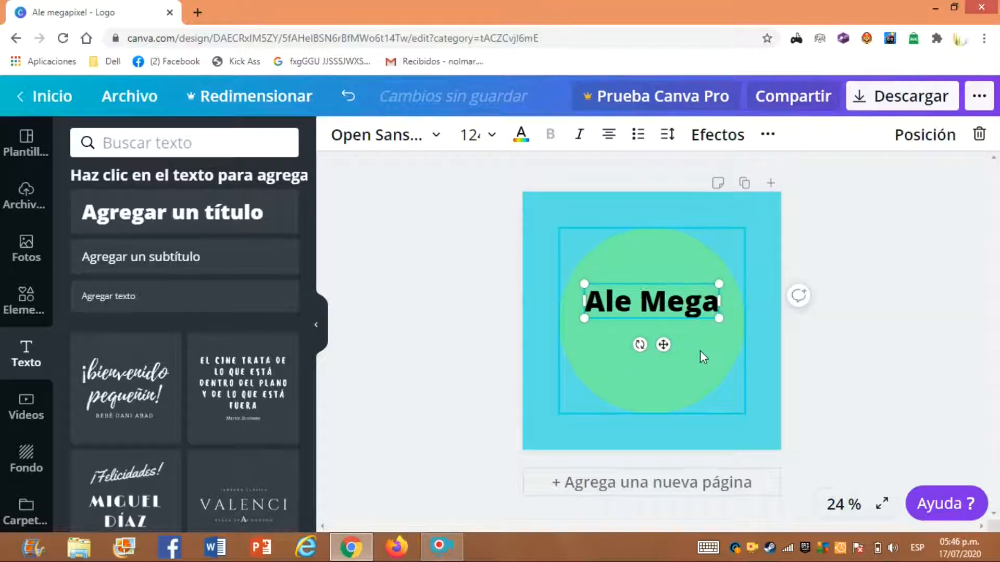
text(pixel)
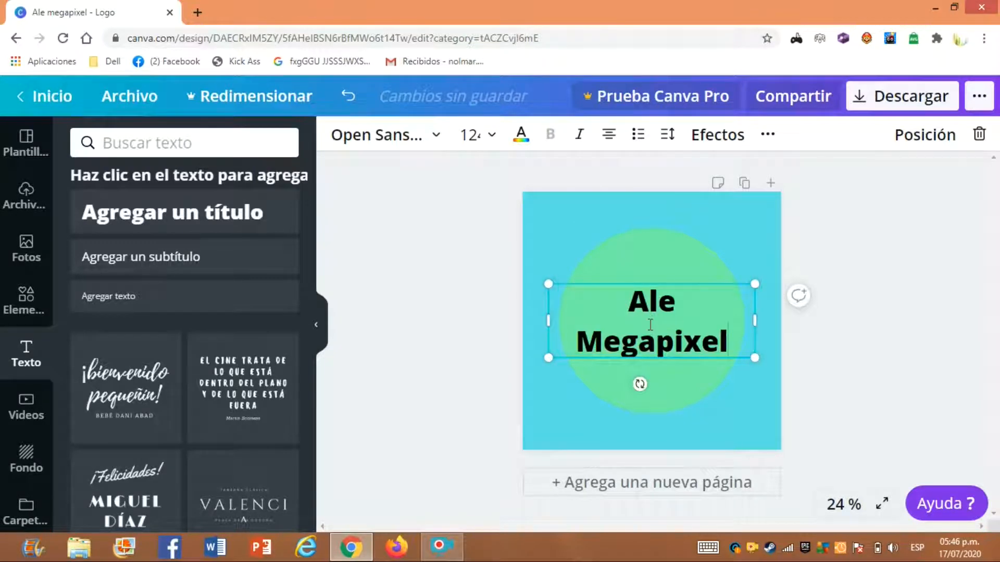
drag(648, 324, 655, 329)
drag(655, 279, 653, 248)
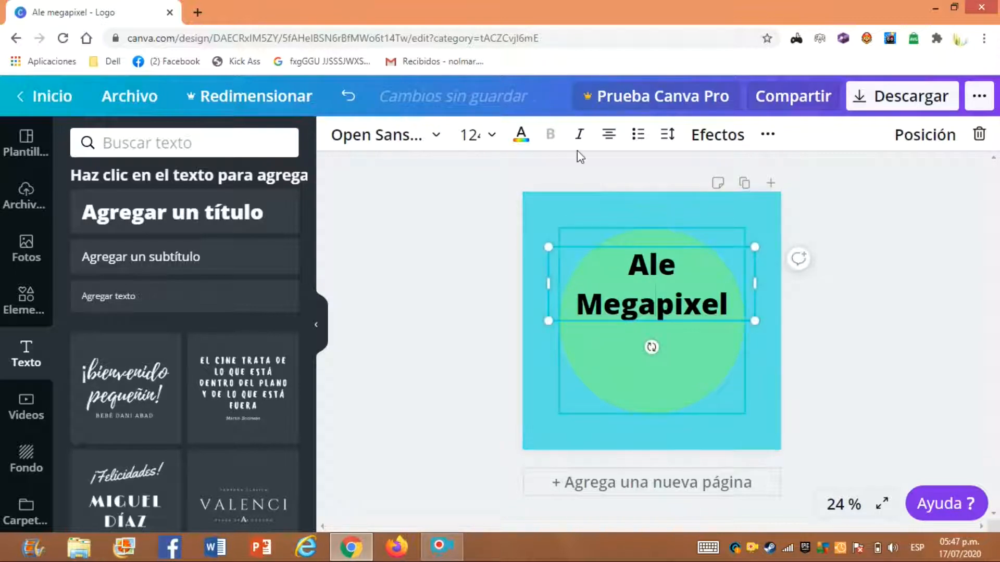
Step: Give the Ale Megapixel title the custom orange color #f8a04f
click(521, 136)
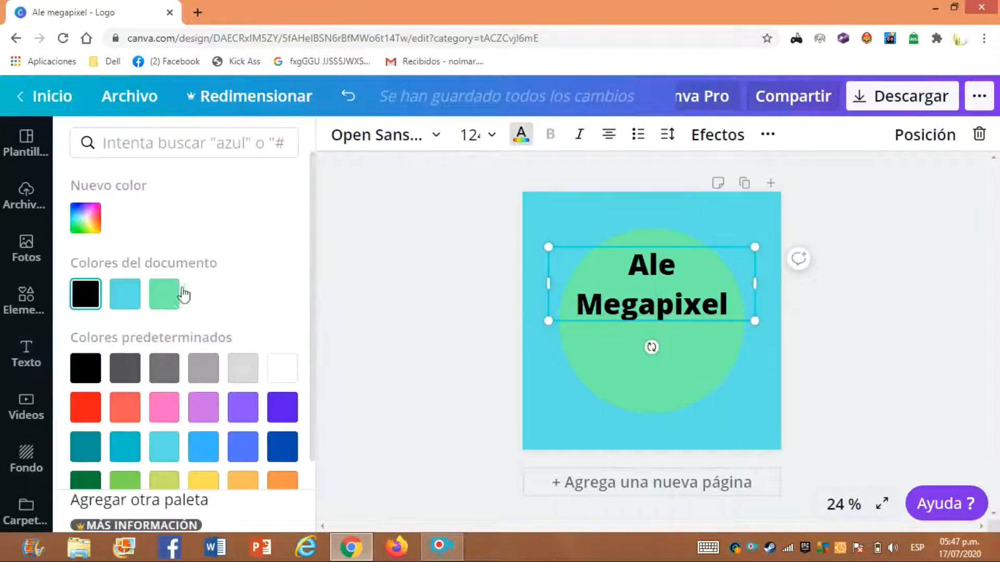
scroll(313, 287, down, 2)
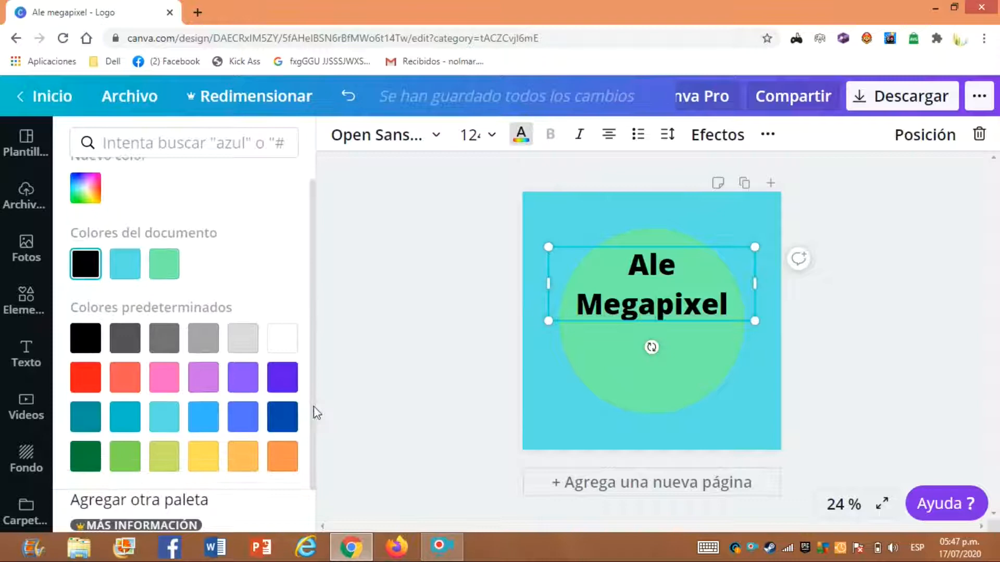
click(164, 501)
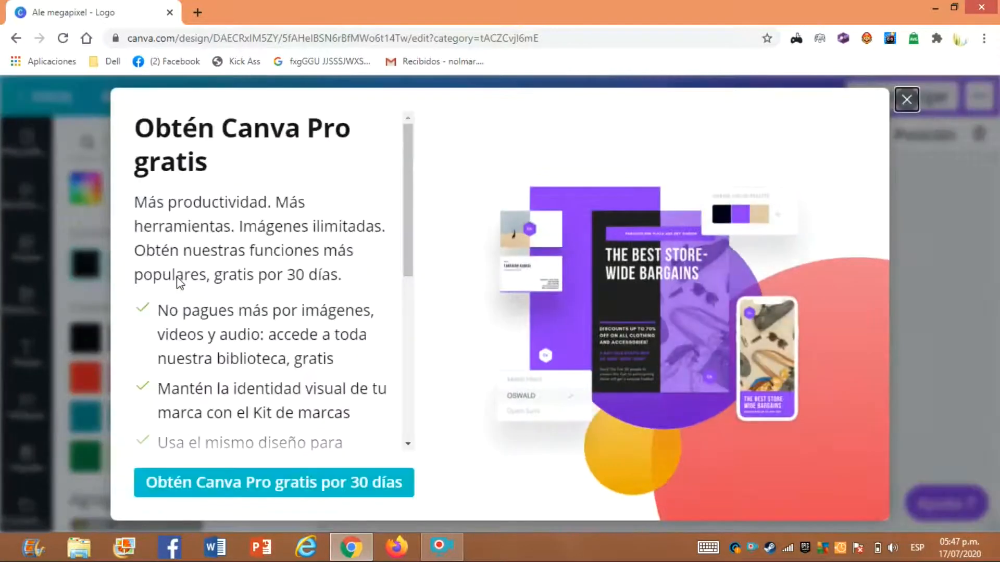
click(898, 108)
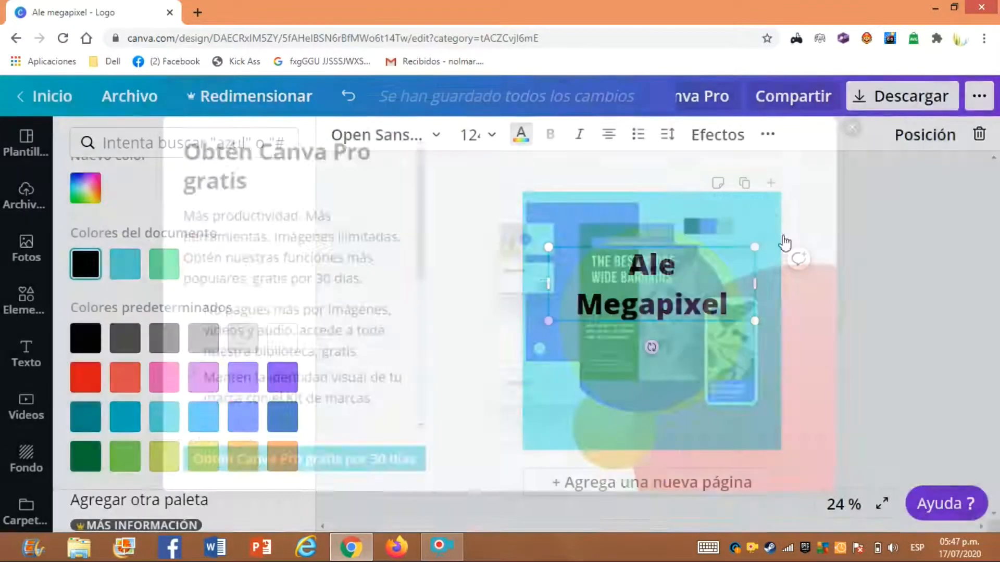
click(85, 187)
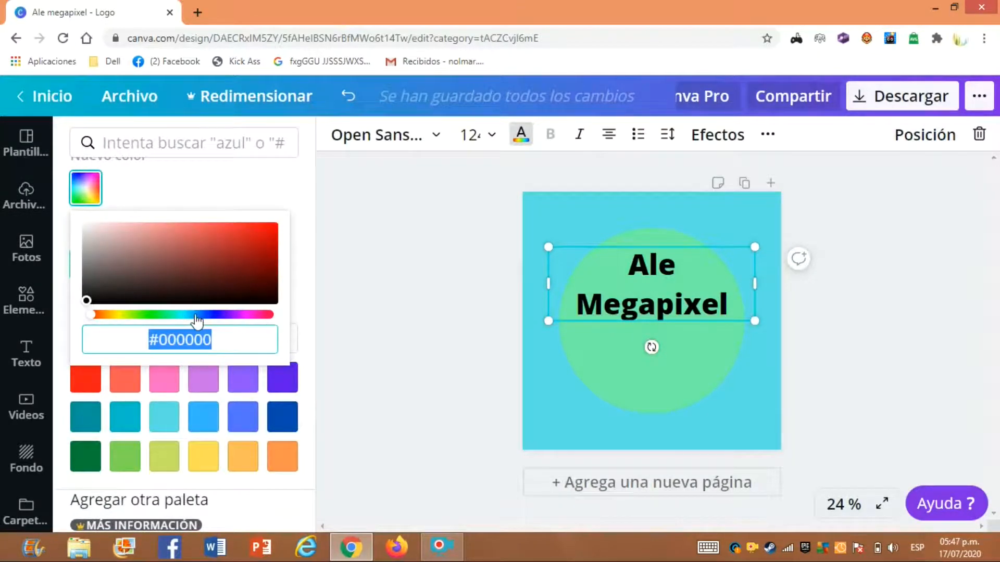
click(131, 315)
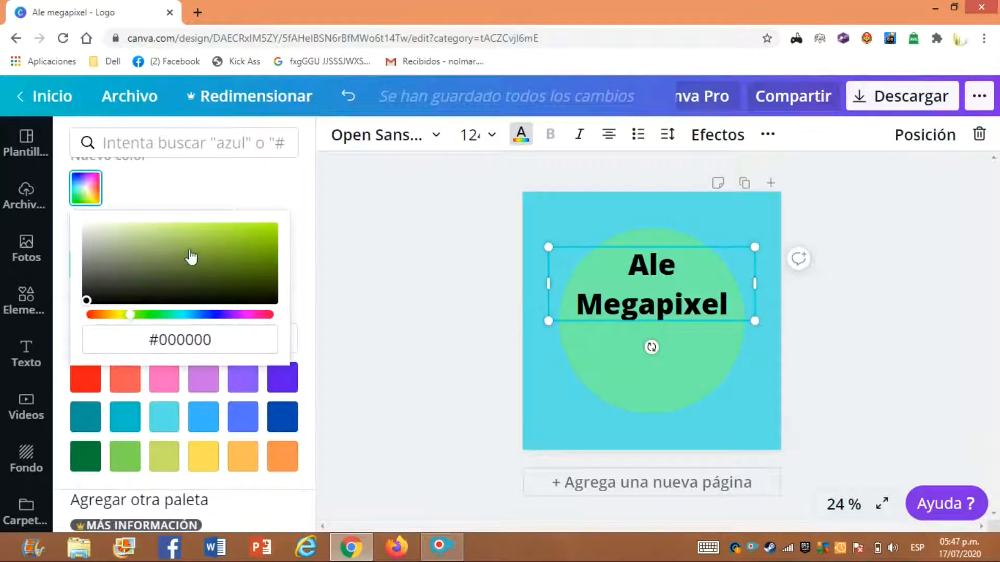
mouse_move(190, 255)
mouse_down()
mouse_move(188, 244)
mouse_move(205, 261)
mouse_up()
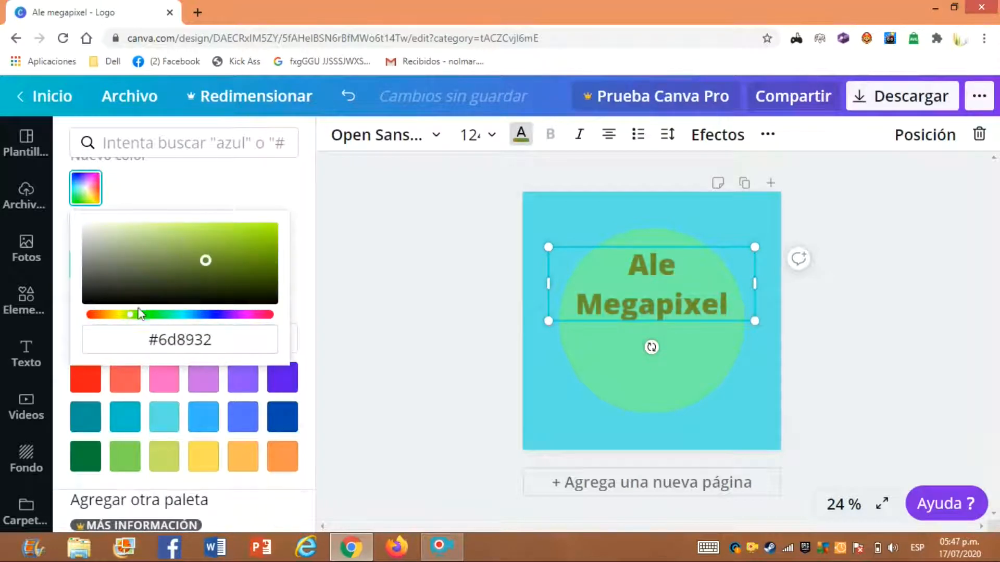
click(150, 315)
mouse_move(150, 315)
mouse_down()
mouse_move(241, 314)
mouse_move(86, 314)
mouse_move(112, 314)
mouse_up()
mouse_move(206, 260)
mouse_down()
mouse_move(205, 215)
mouse_move(217, 243)
mouse_move(229, 246)
mouse_up()
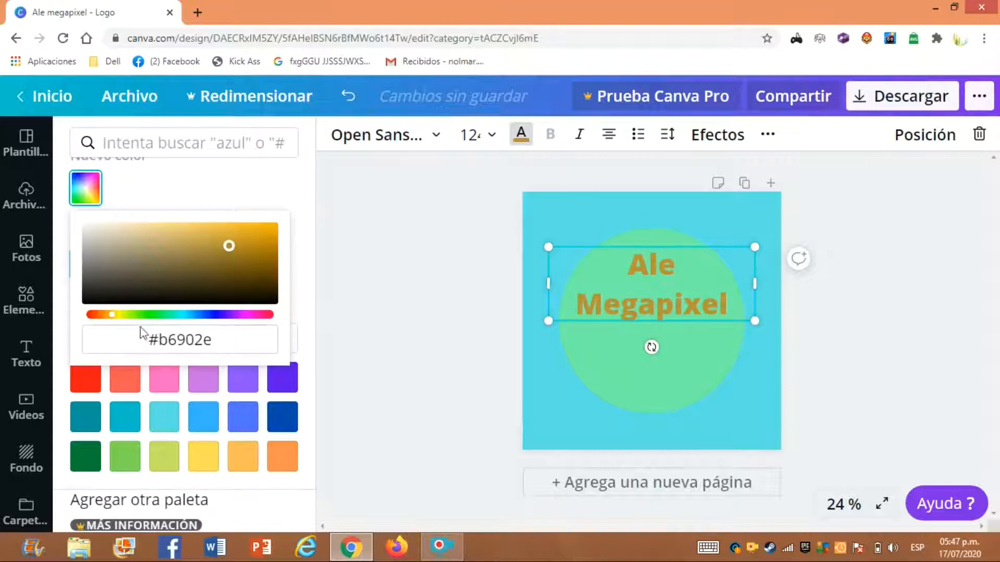
drag(113, 317, 106, 316)
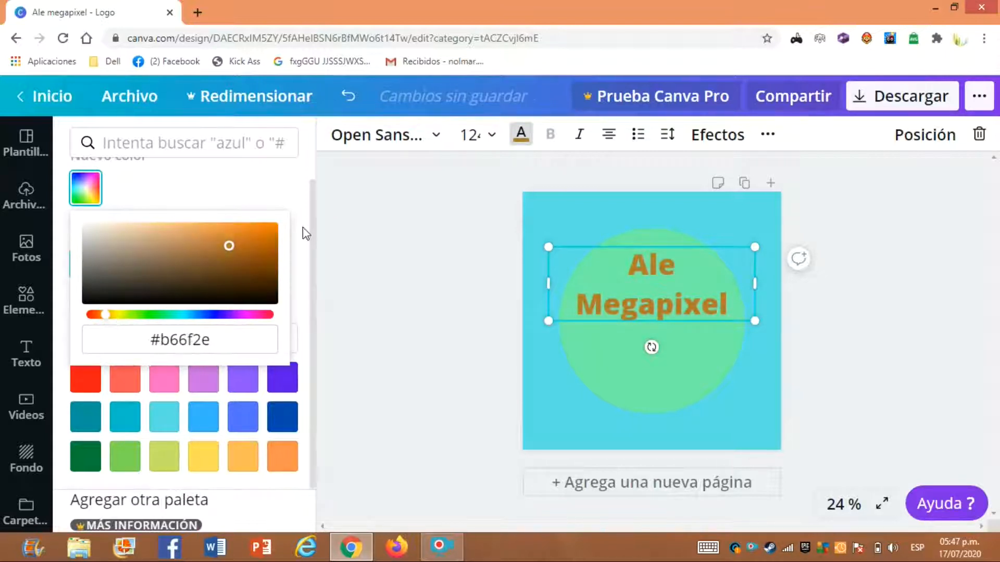
mouse_move(230, 246)
mouse_down()
mouse_move(289, 215)
mouse_move(270, 226)
mouse_move(215, 227)
mouse_up()
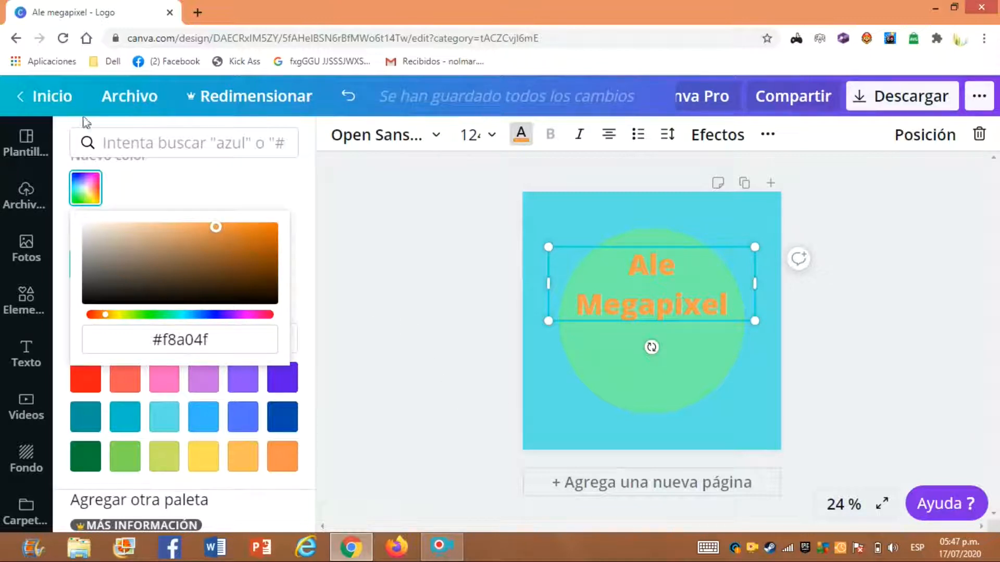
Step: Add a small body text just below the title and replace its placeholder with Dale like y suscribete
click(26, 356)
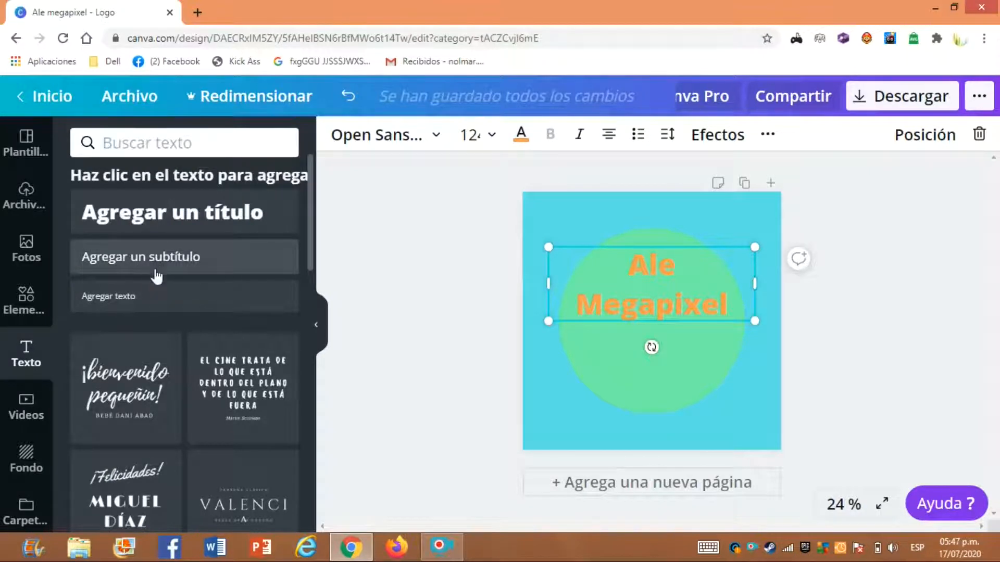
click(158, 302)
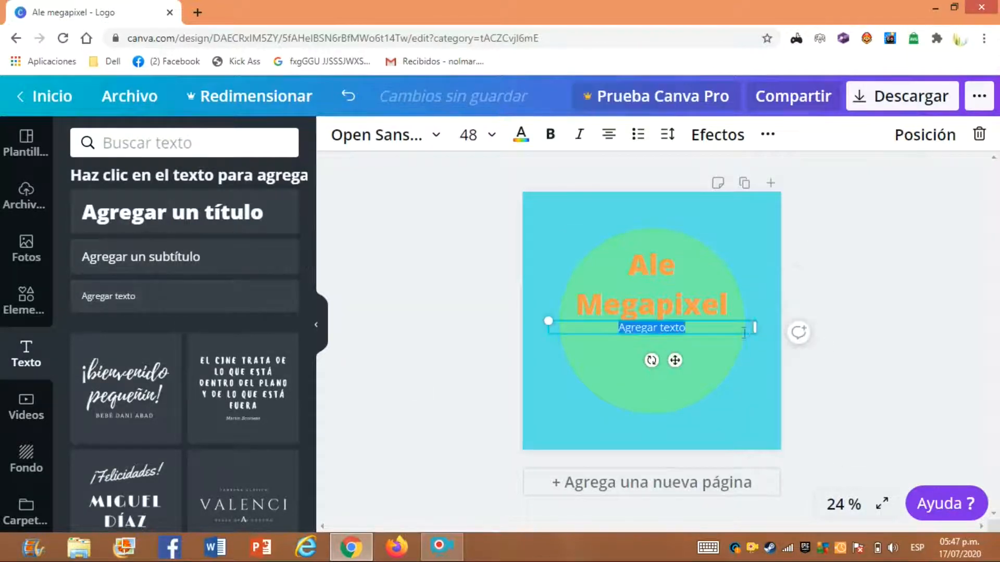
click(724, 329)
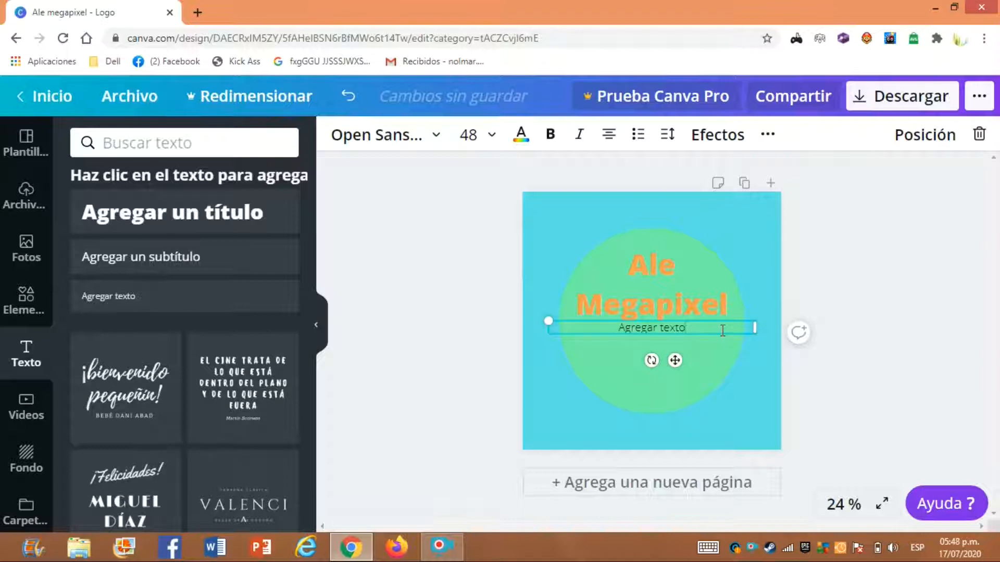
key(ctrl+a)
key(BackSpace)
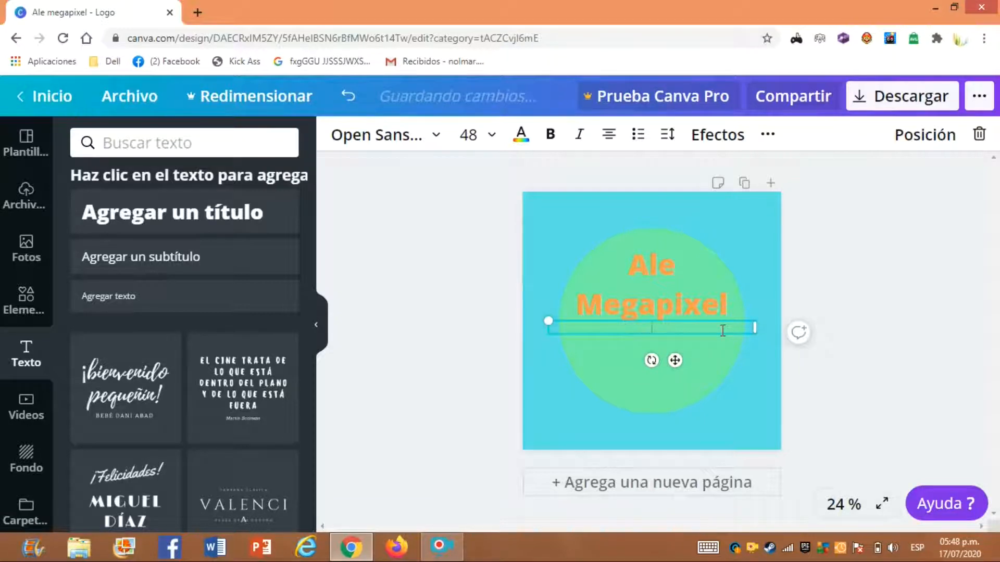
text(da)
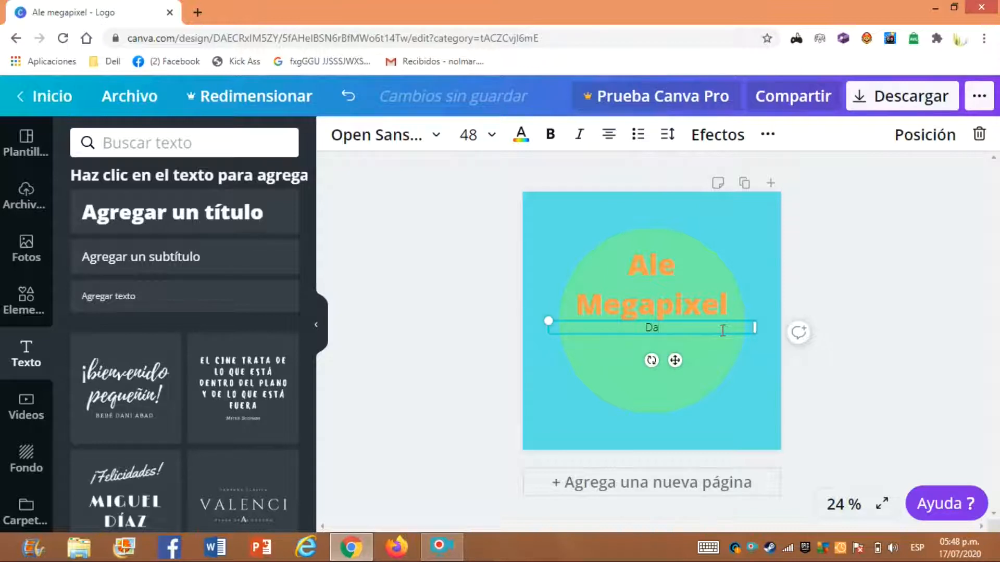
text(le like y suscrib)
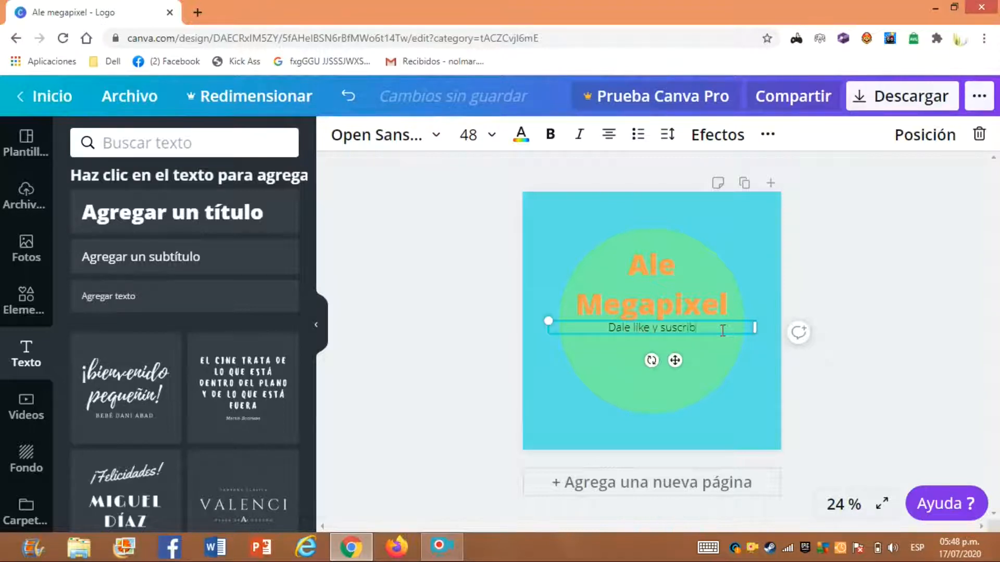
text(ete)
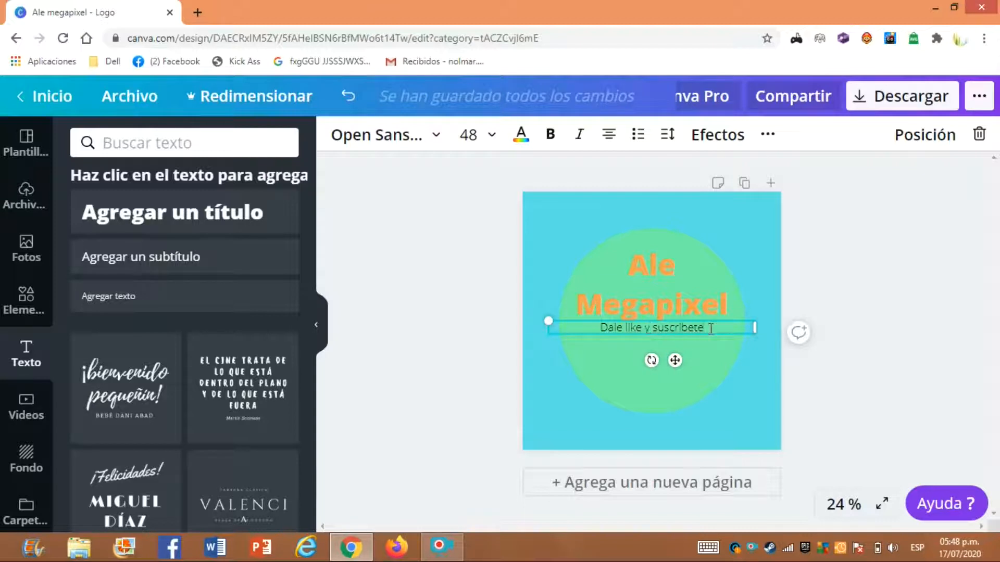
Step: Shorten the small text below the title to Dale like
key(BackSpace)
key(BackSpace)
key(BackSpace)
key(BackSpace)
key(BackSpace)
key(BackSpace)
key(BackSpace)
key(BackSpace)
key(BackSpace)
key(BackSpace)
key(BackSpace)
key(BackSpace)
key(BackSpace)
key(BackSpace)
key(BackSpace)
key(BackSpace)
key(BackSpace)
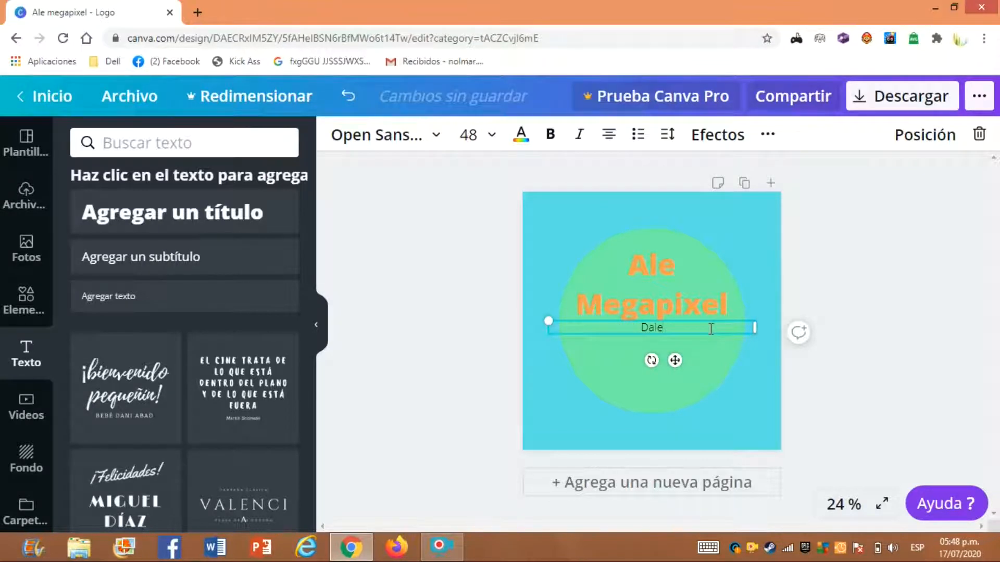
text(like)
Step: Color the Dale like text with the preset dark blue and move it slightly down and left below the title
click(521, 134)
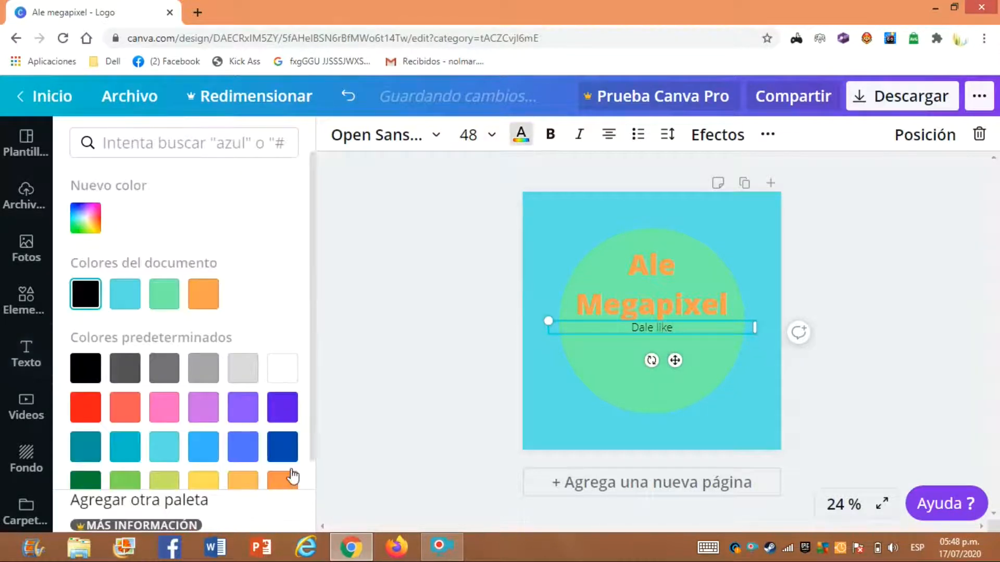
click(282, 446)
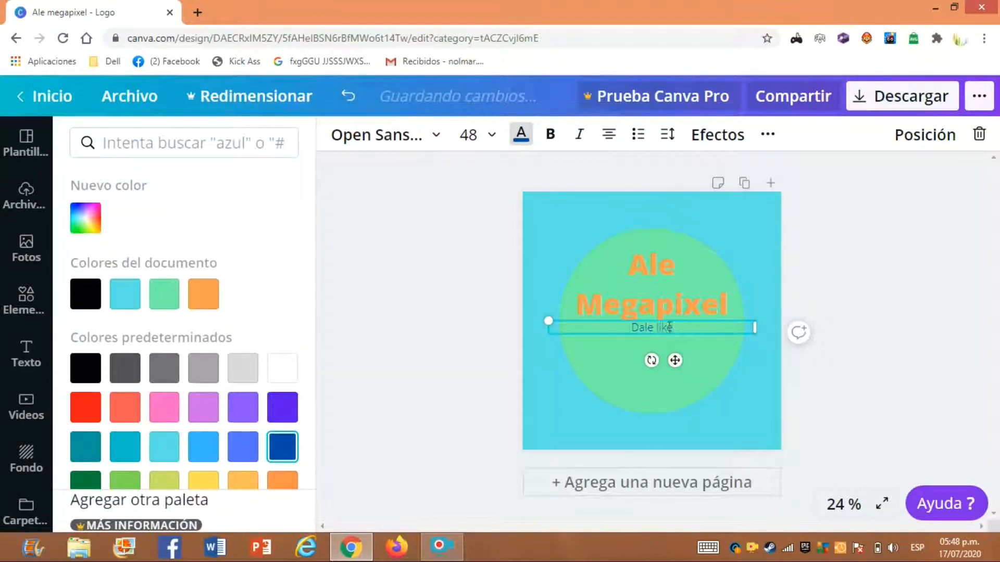
drag(610, 327, 585, 332)
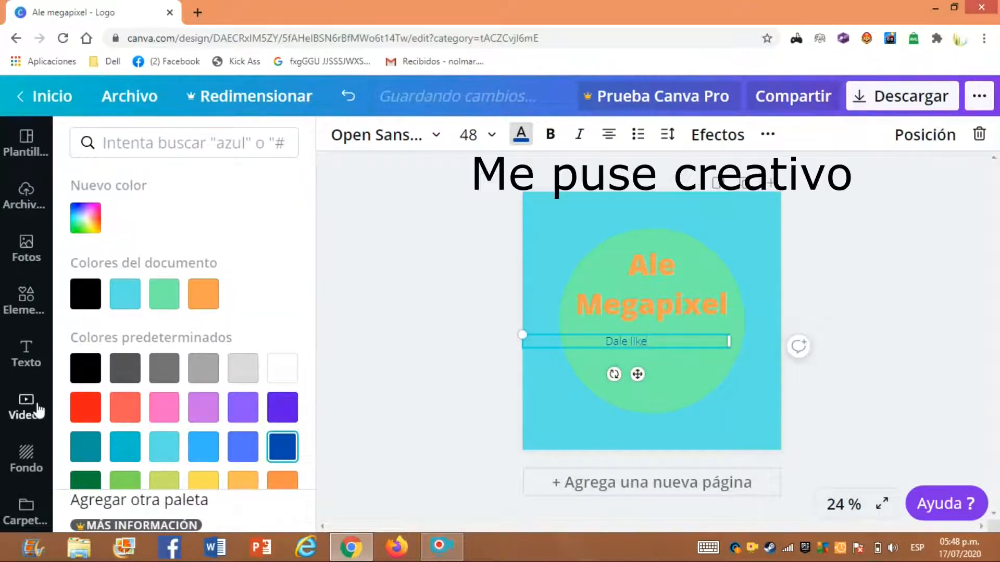
Step: Add a second small body text to the right of Dale like and replace its placeholder with y suscribete
click(26, 354)
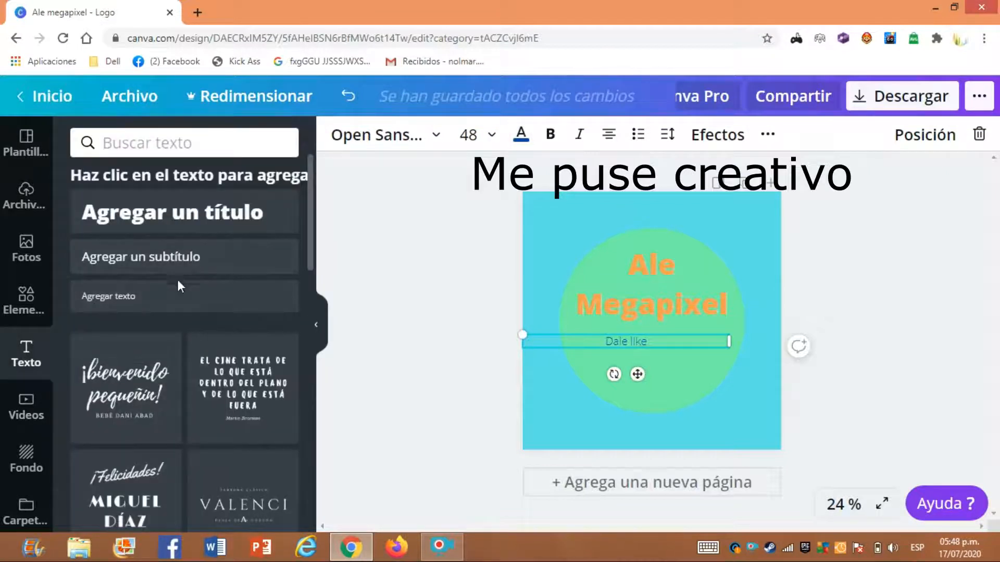
click(185, 291)
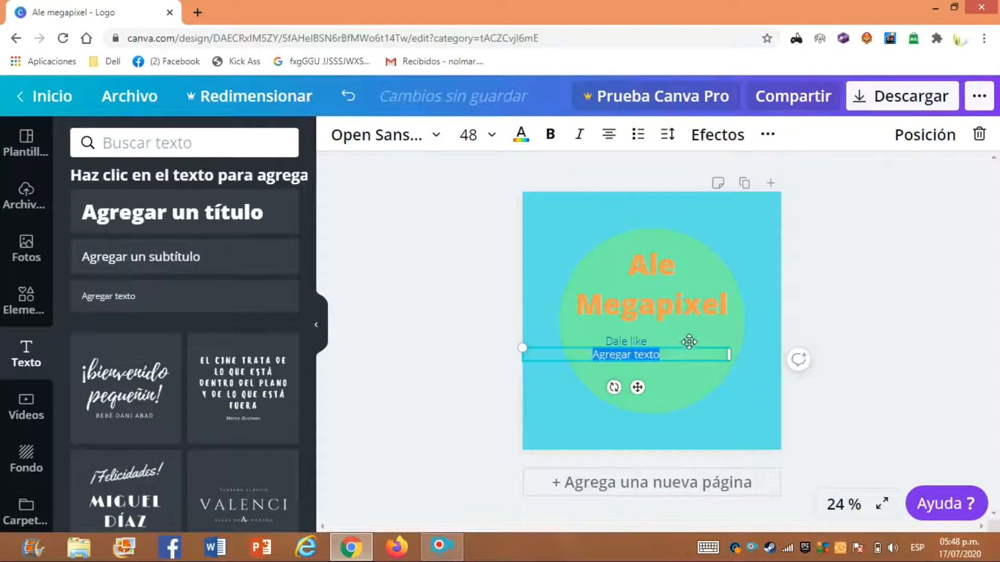
drag(686, 339, 739, 338)
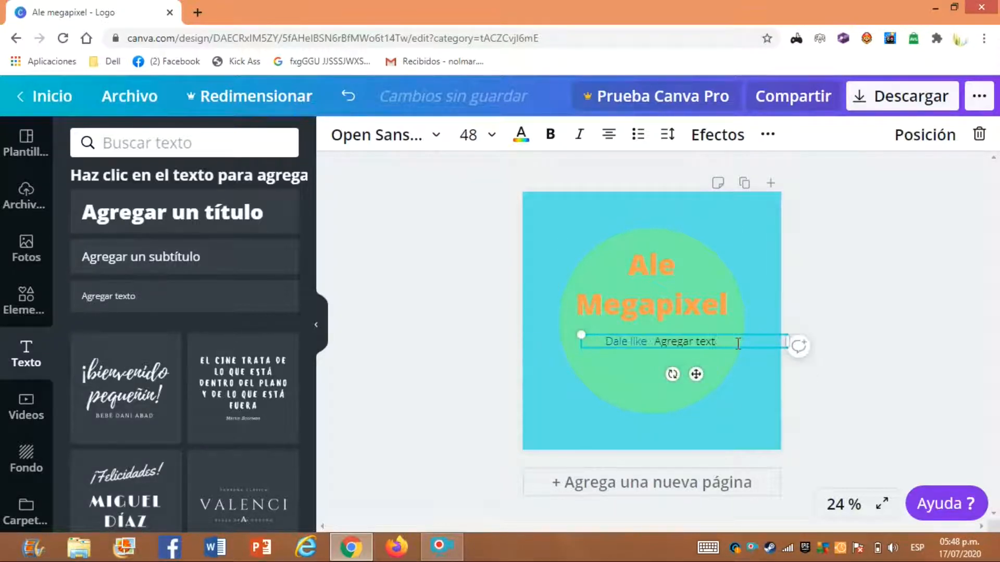
double_click(738, 343)
text(Ay)
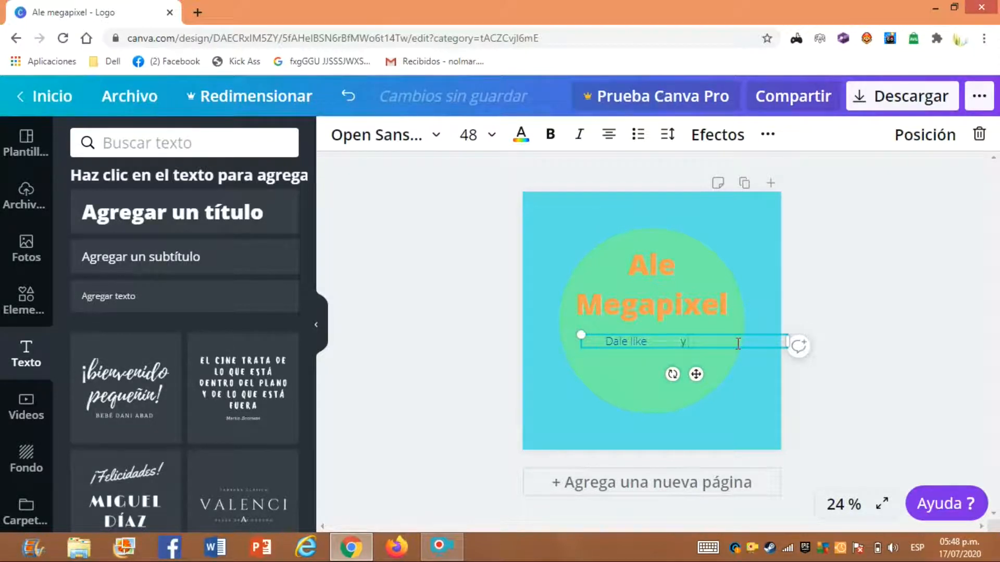
text( suscribete)
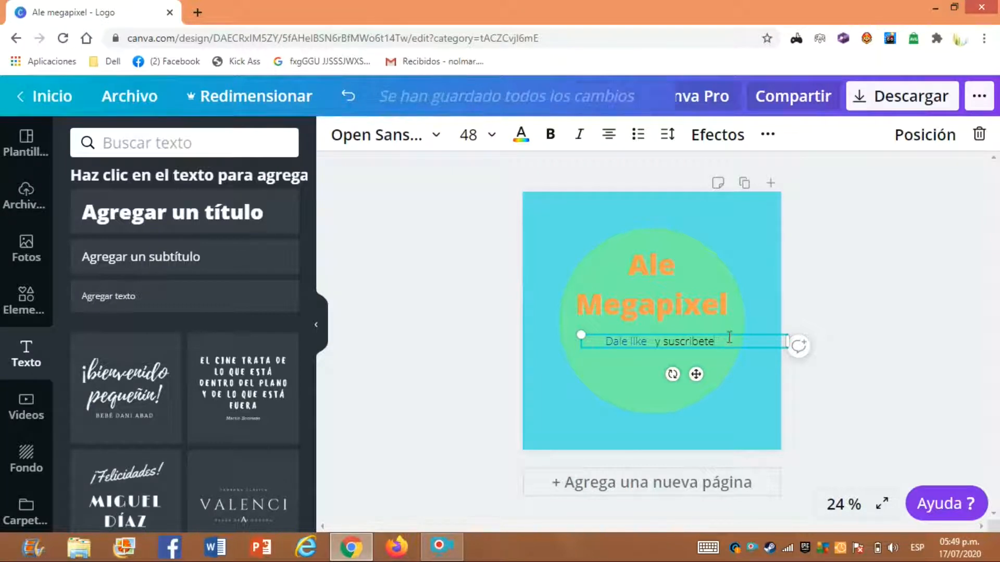
Step: Stagger the two small texts by moving y suscribete one line lower and shifting Dale like slightly down and left
drag(725, 333, 725, 334)
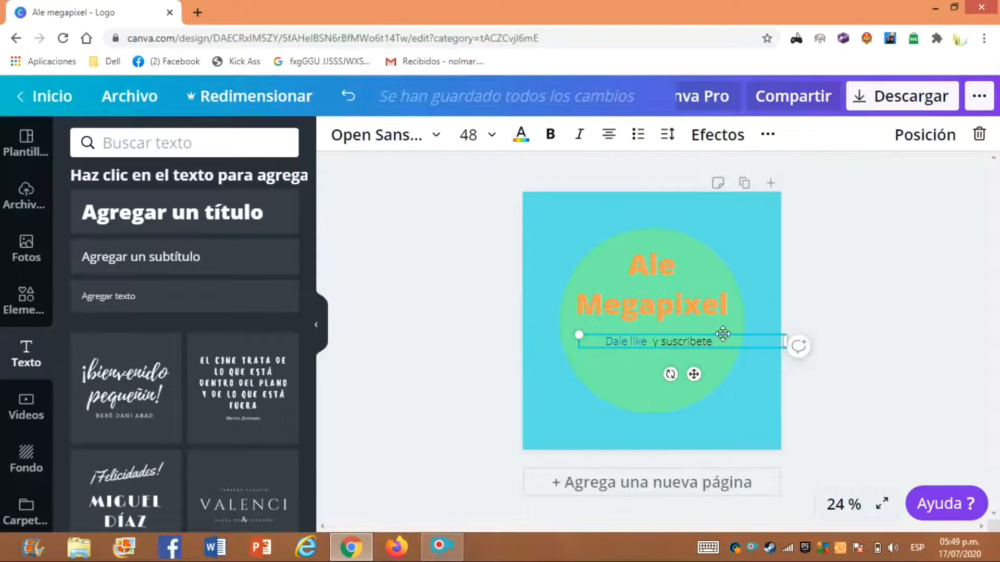
drag(720, 334, 720, 342)
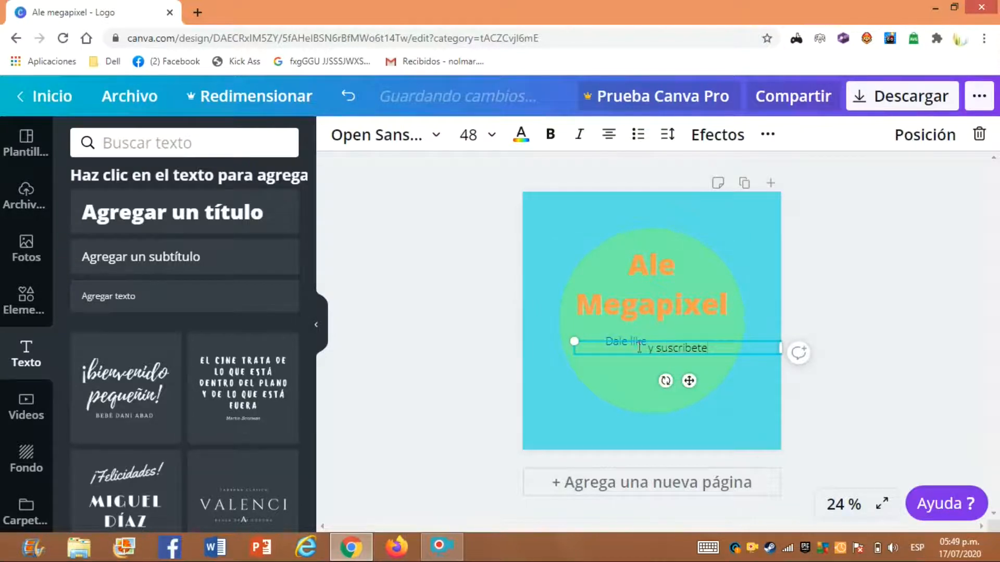
drag(698, 338, 698, 357)
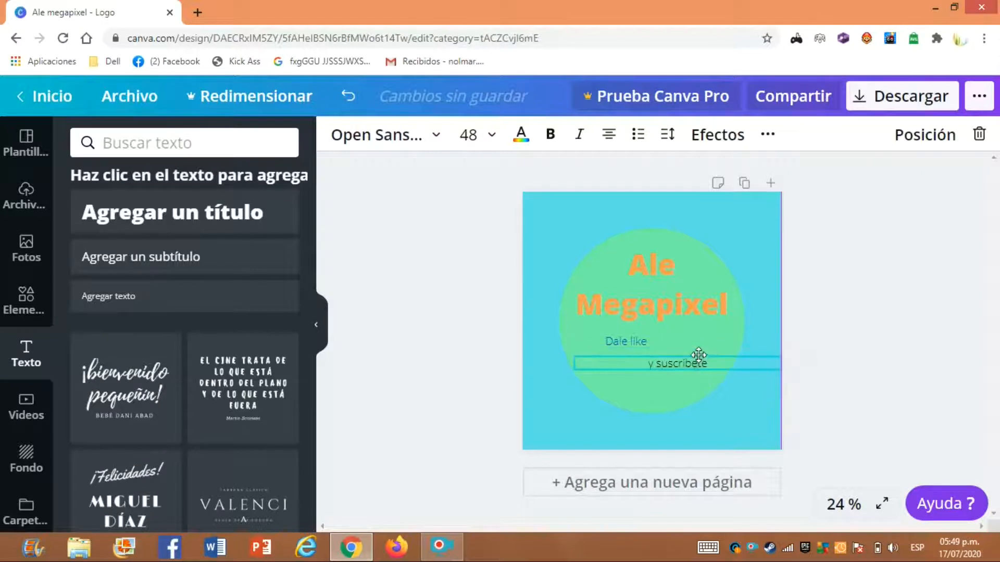
click(623, 335)
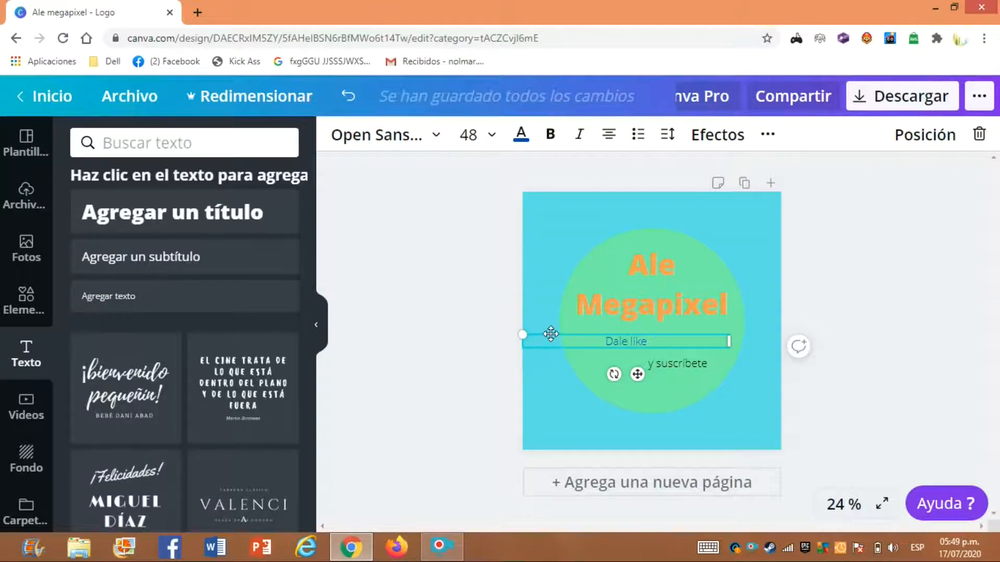
mouse_move(540, 337)
mouse_down()
mouse_move(531, 346)
mouse_move(539, 339)
mouse_up()
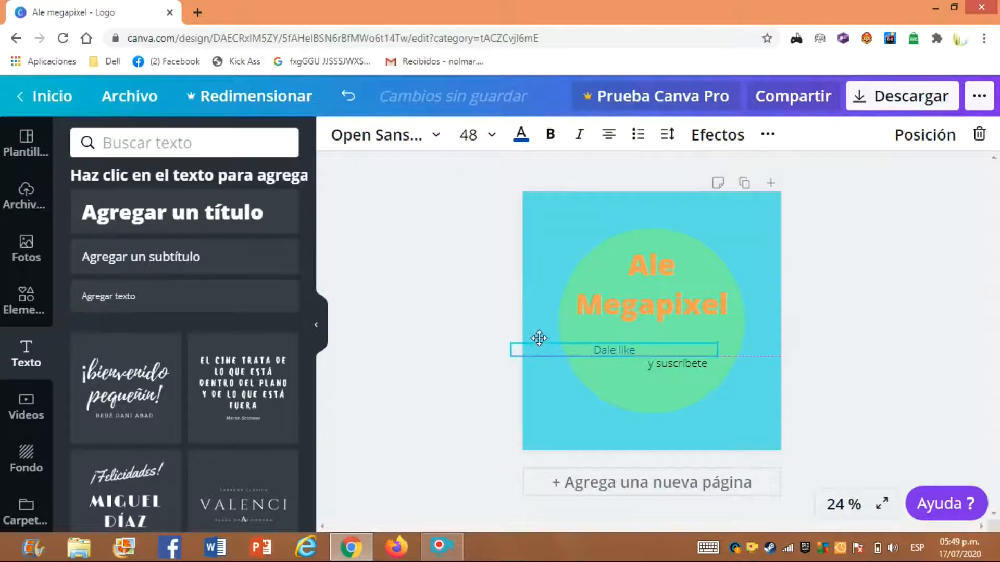
click(682, 365)
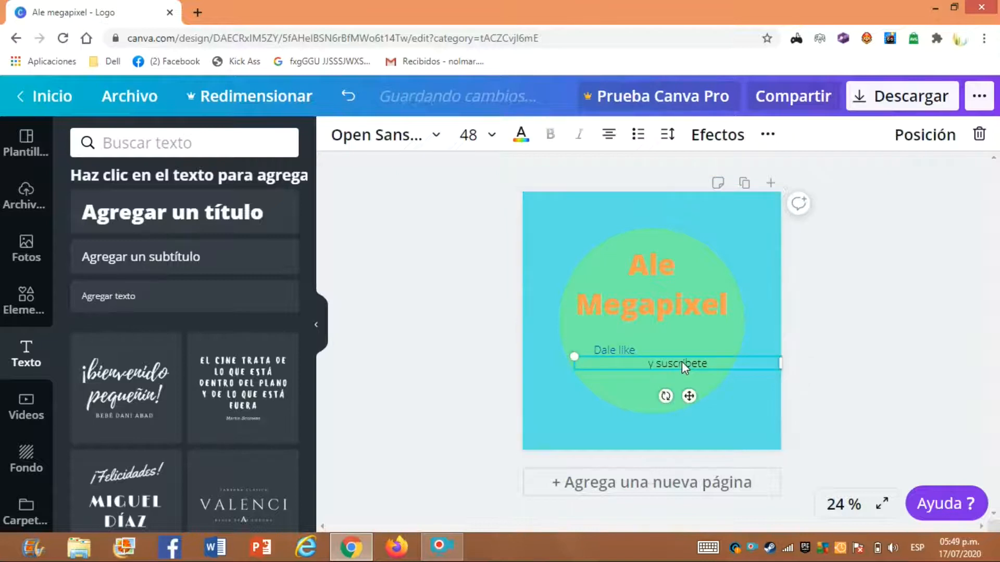
Step: Color the y suscribete text with the preset red
click(521, 134)
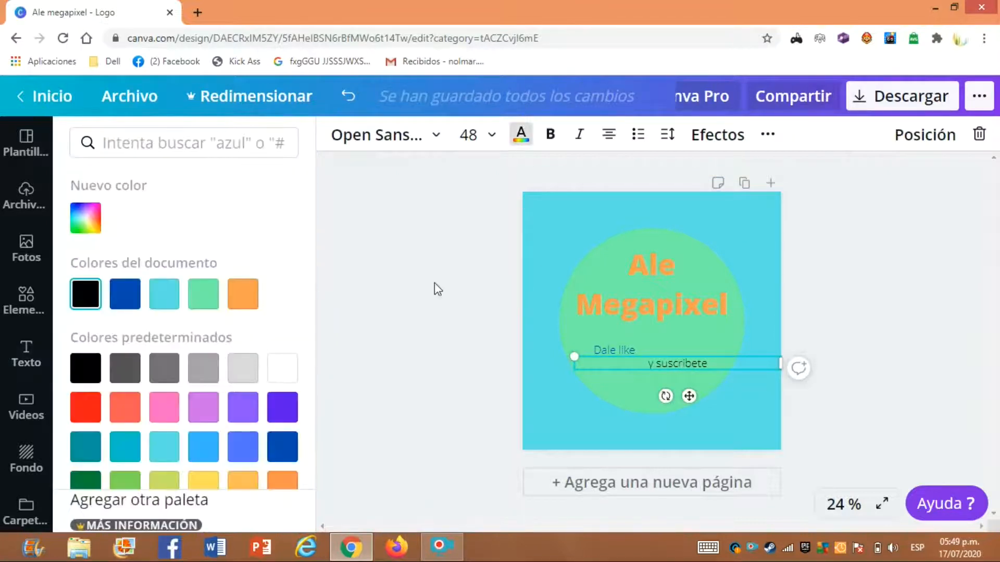
click(85, 408)
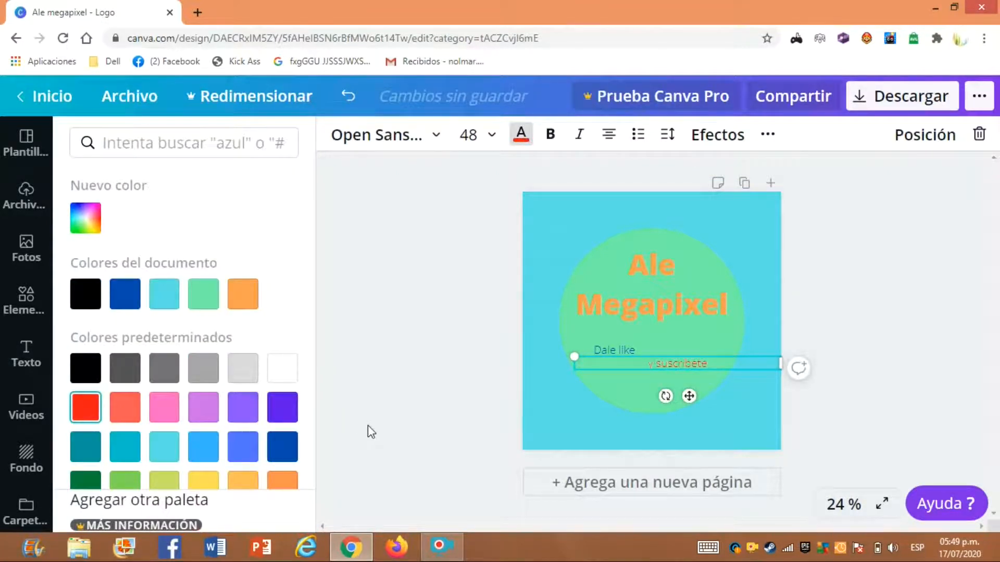
click(367, 426)
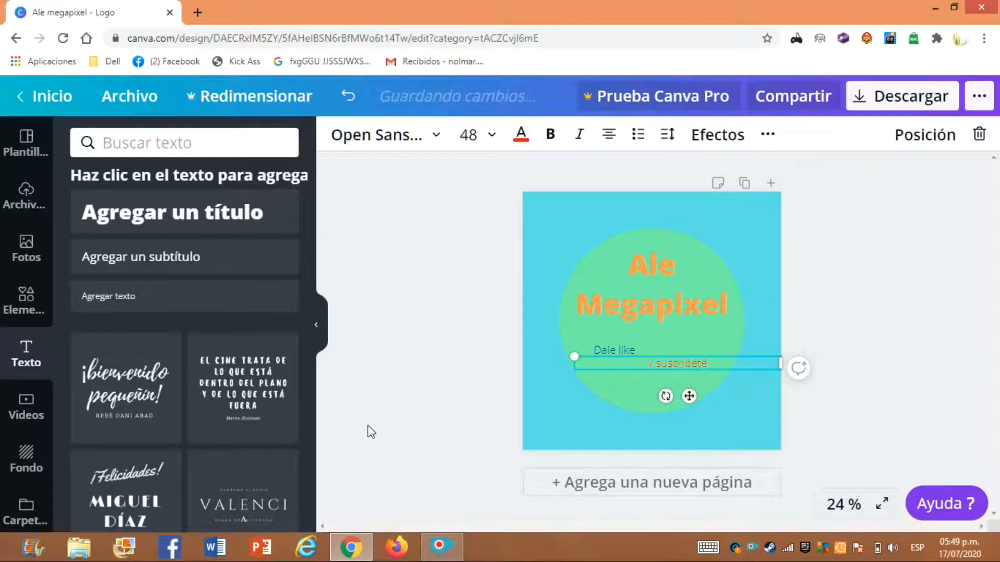
Step: Make both small texts, y suscribete and Dale like, bold
click(553, 140)
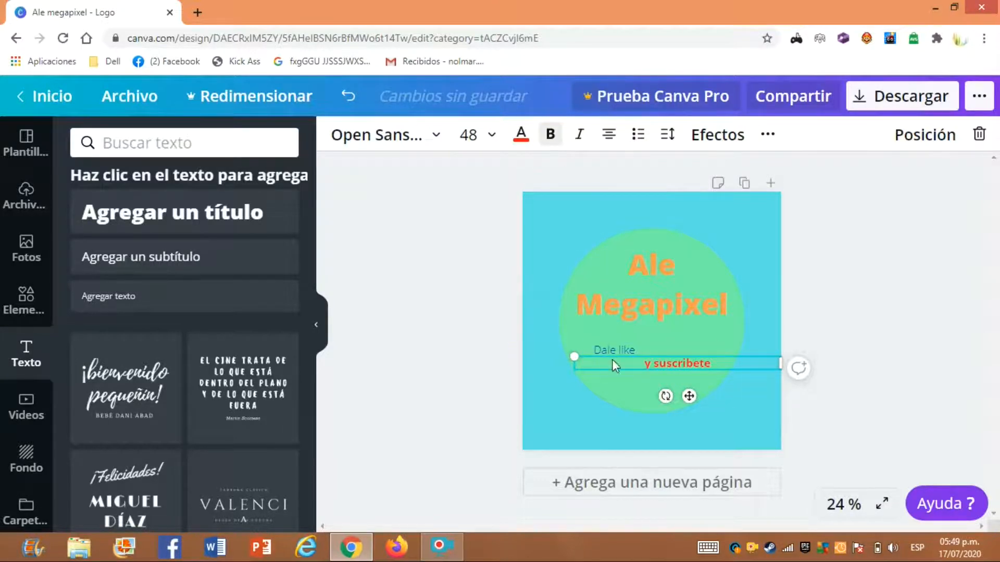
click(611, 349)
click(551, 136)
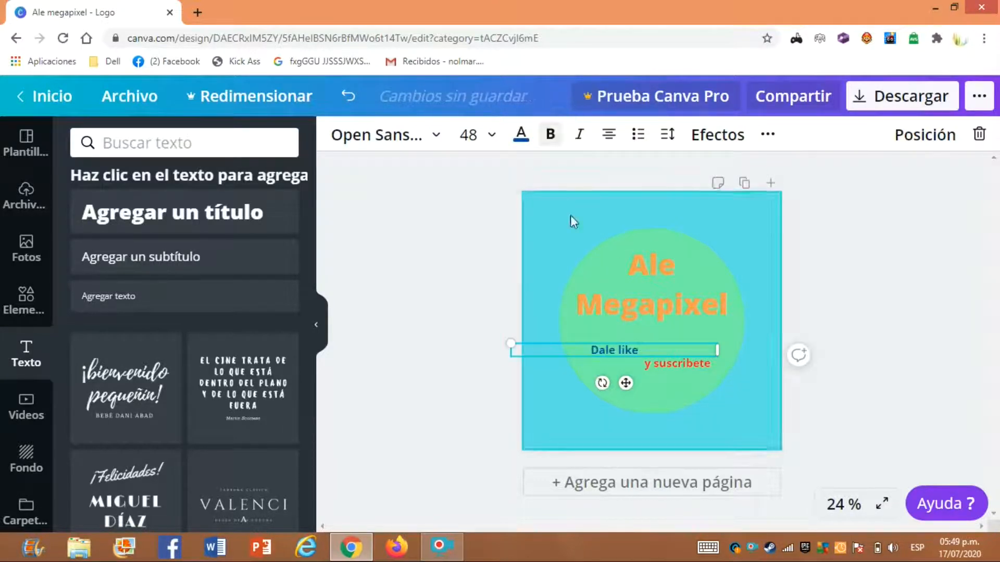
Step: Change the Ale Megapixel title's font to Anton
click(657, 302)
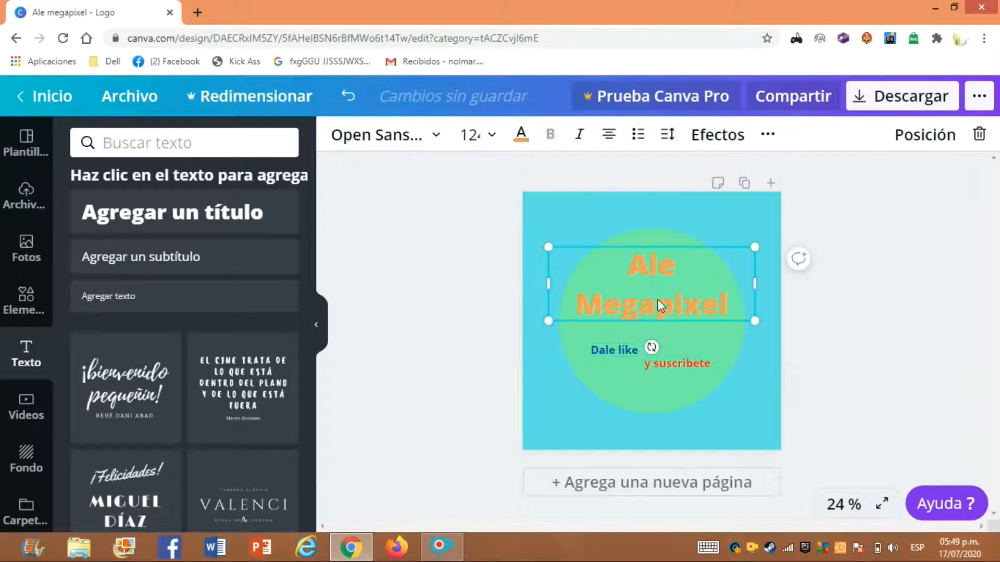
click(430, 139)
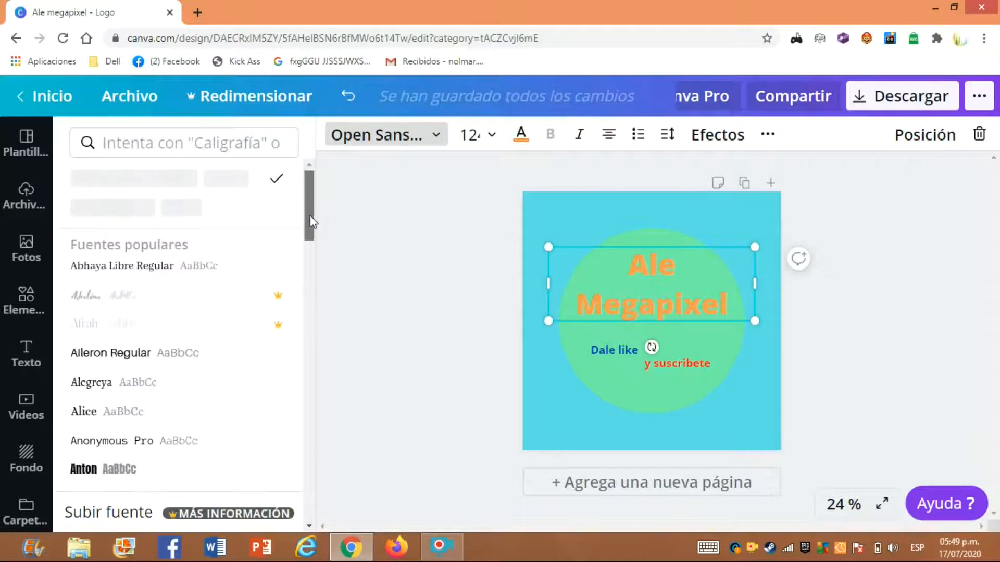
drag(310, 214, 305, 260)
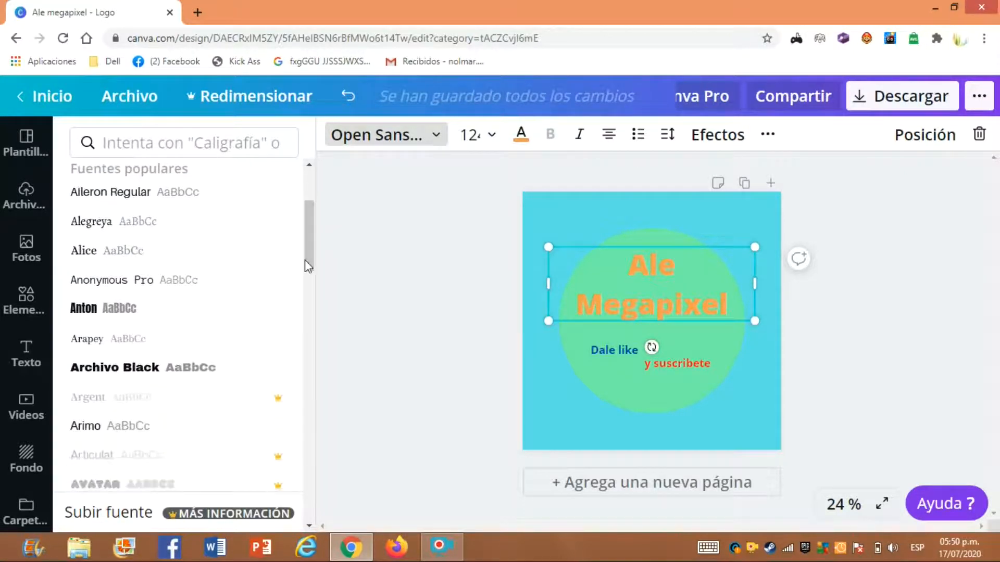
click(174, 314)
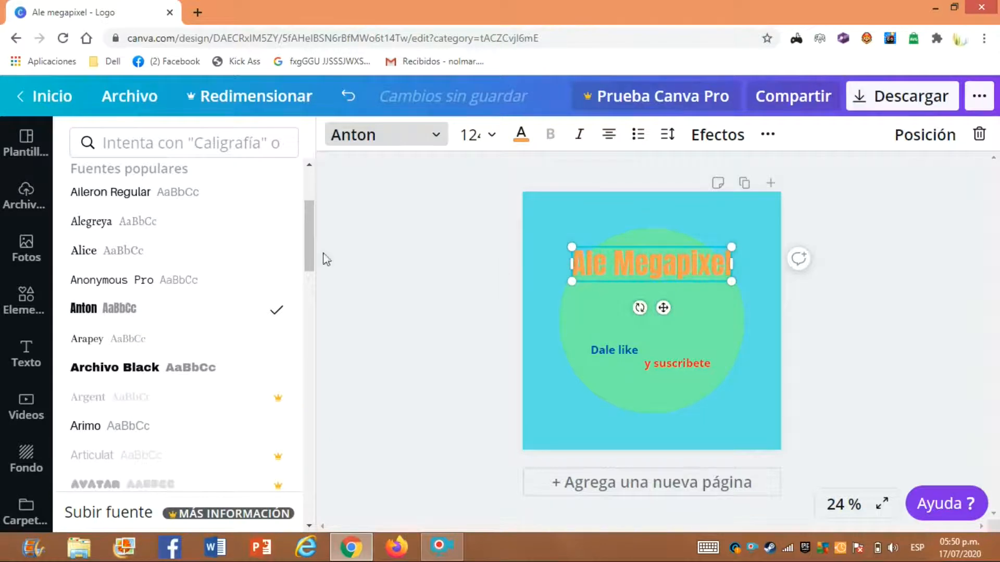
Step: Try to apply the Avatar font to the title and dismiss the Canva Pro offer
drag(311, 245, 315, 276)
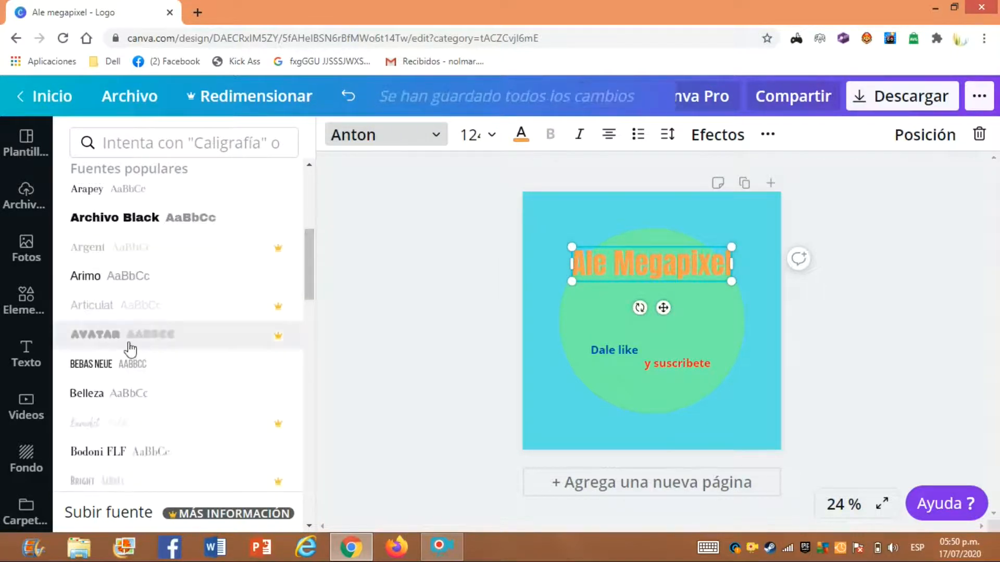
click(130, 344)
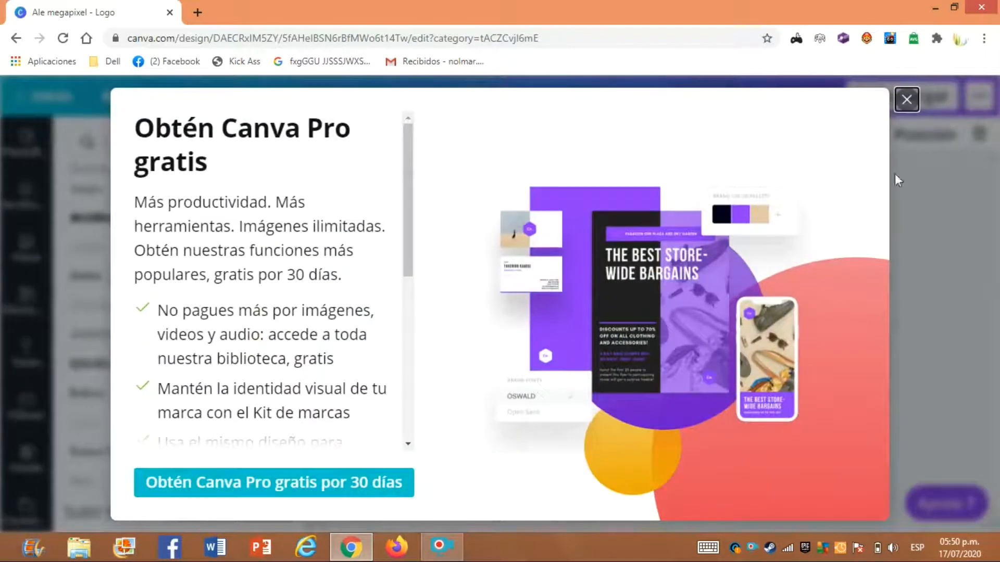
click(906, 102)
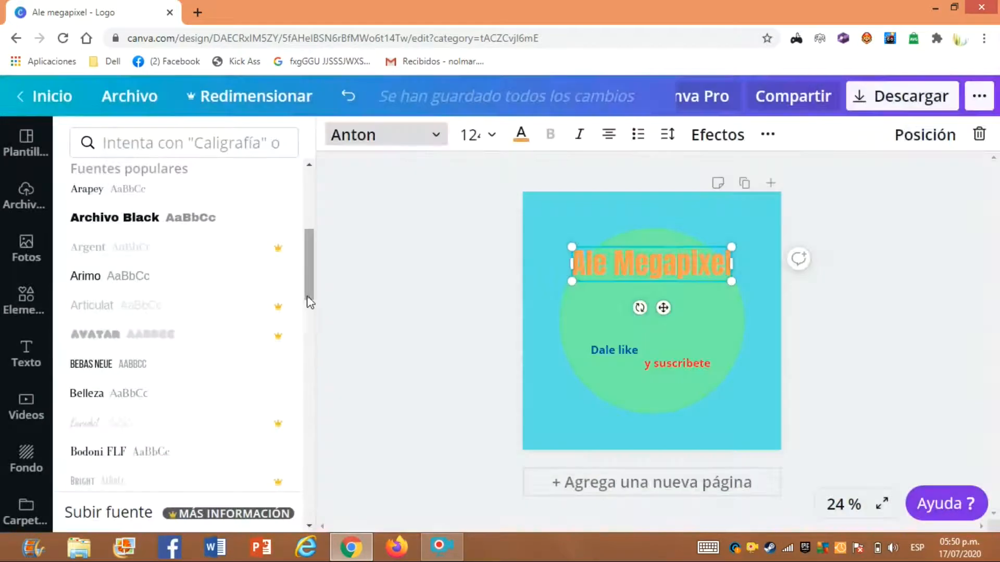
Step: Set the title's font to Gagalin from the popular fonts
drag(310, 293, 326, 352)
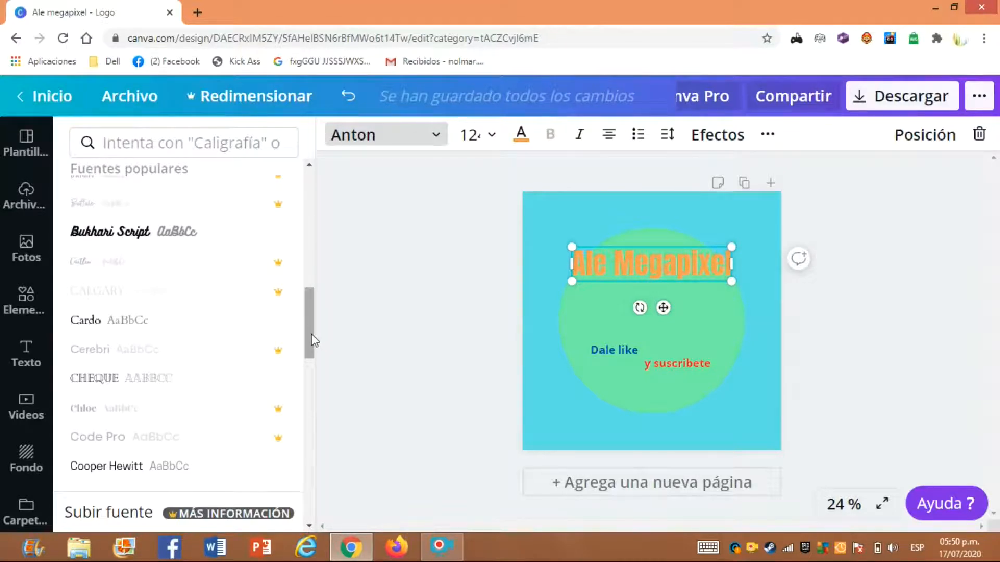
drag(310, 340, 330, 404)
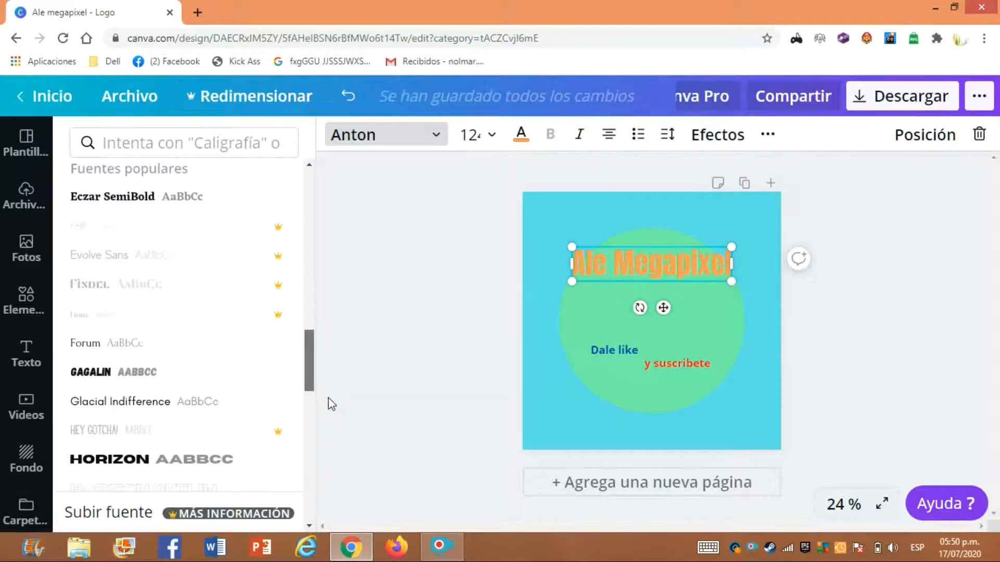
click(183, 377)
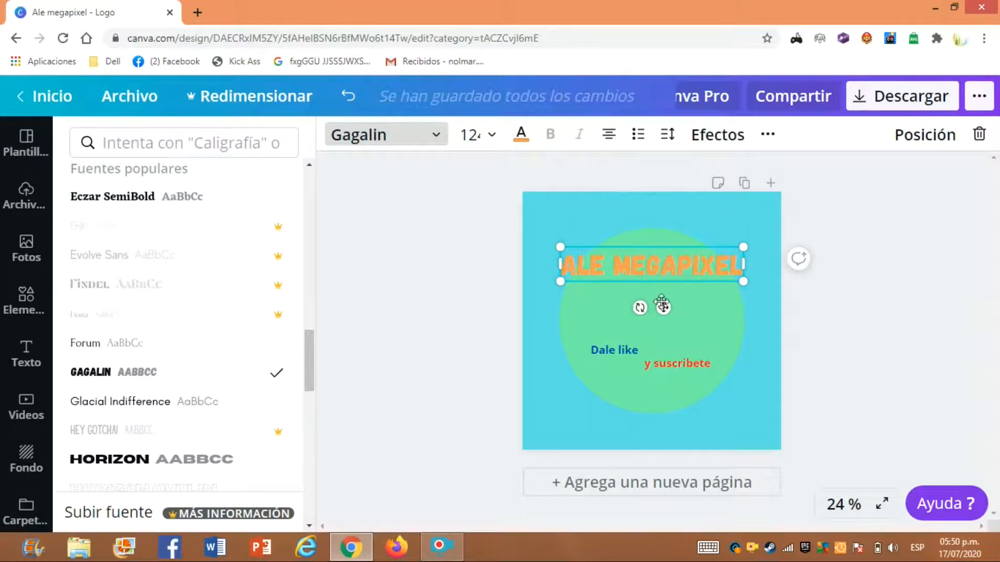
Step: Try the title slightly smaller and tilted, then straighten it and move it down toward the small texts
drag(640, 307, 655, 311)
mouse_move(715, 248)
mouse_down()
mouse_move(723, 226)
mouse_move(715, 229)
mouse_up()
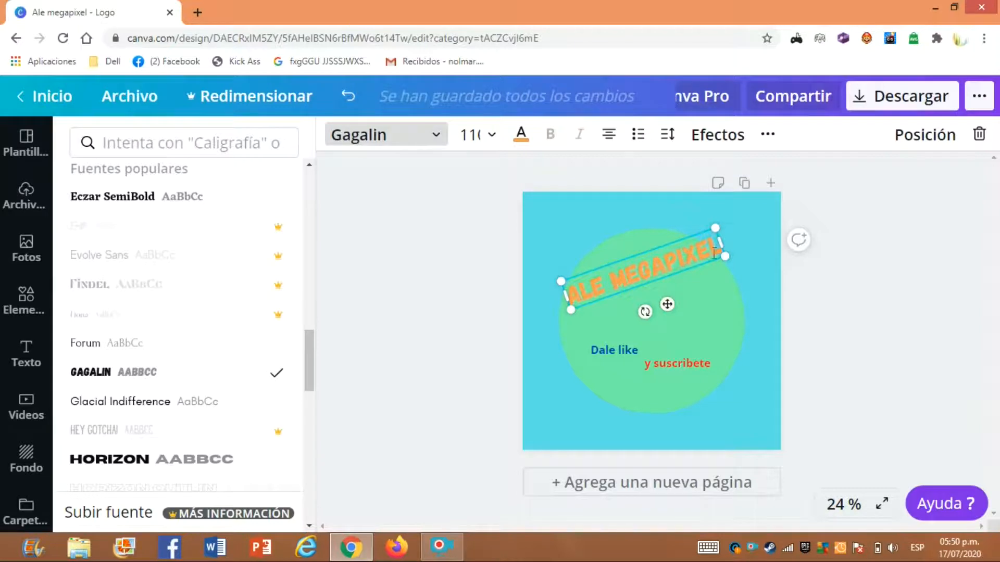
drag(644, 312, 646, 290)
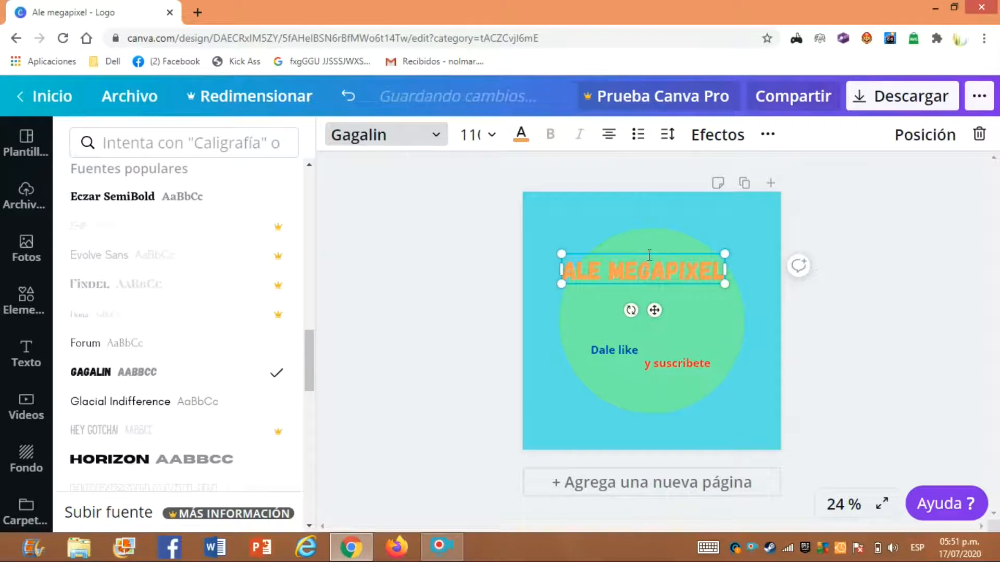
drag(648, 253, 662, 279)
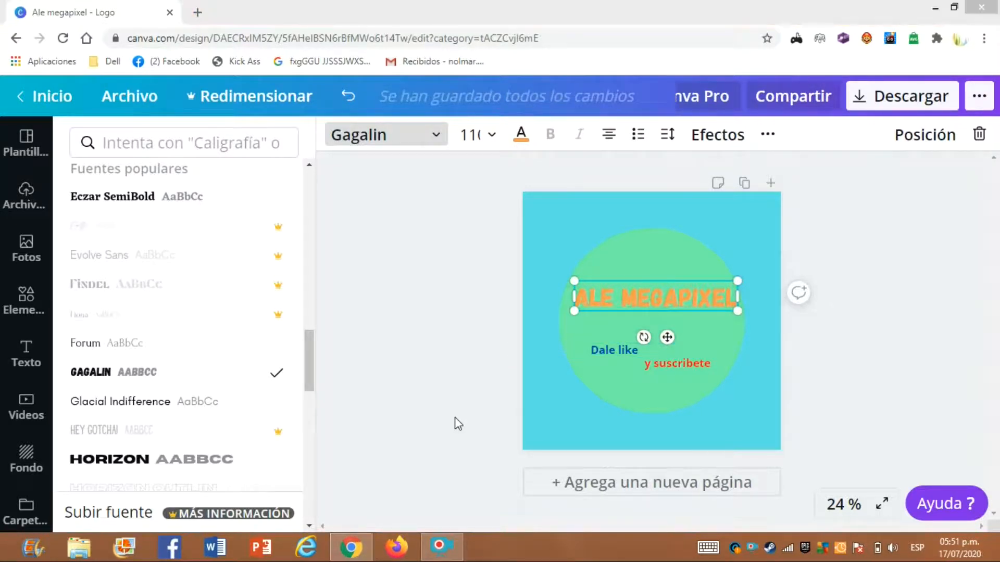
Step: Try the orange gradient image from the background library as the page background
key(Escape)
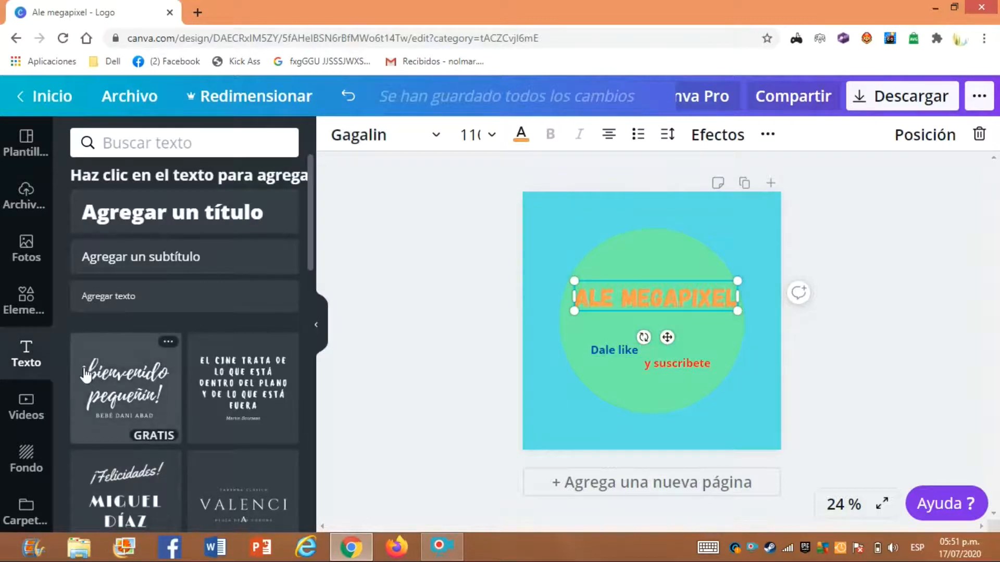
click(28, 406)
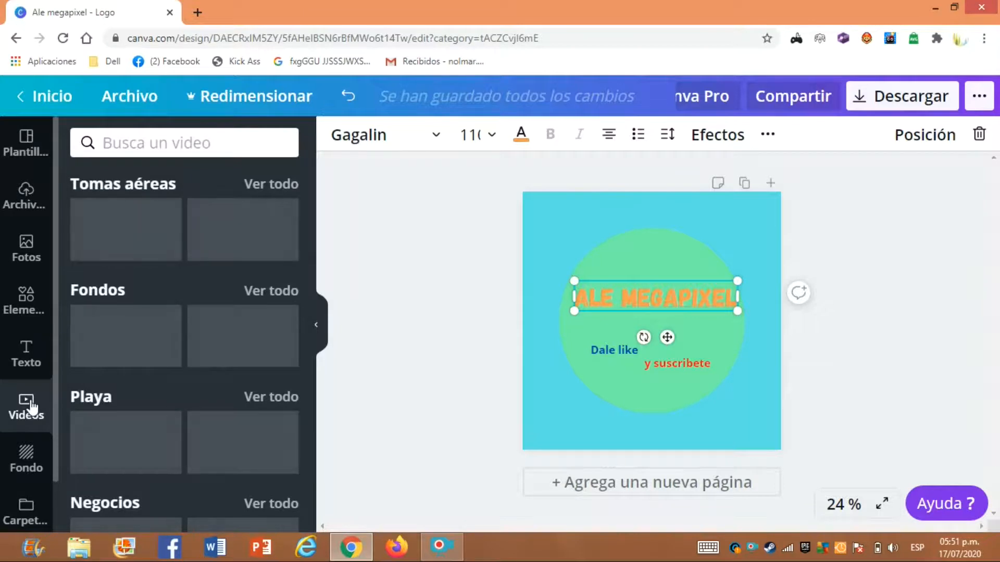
click(25, 457)
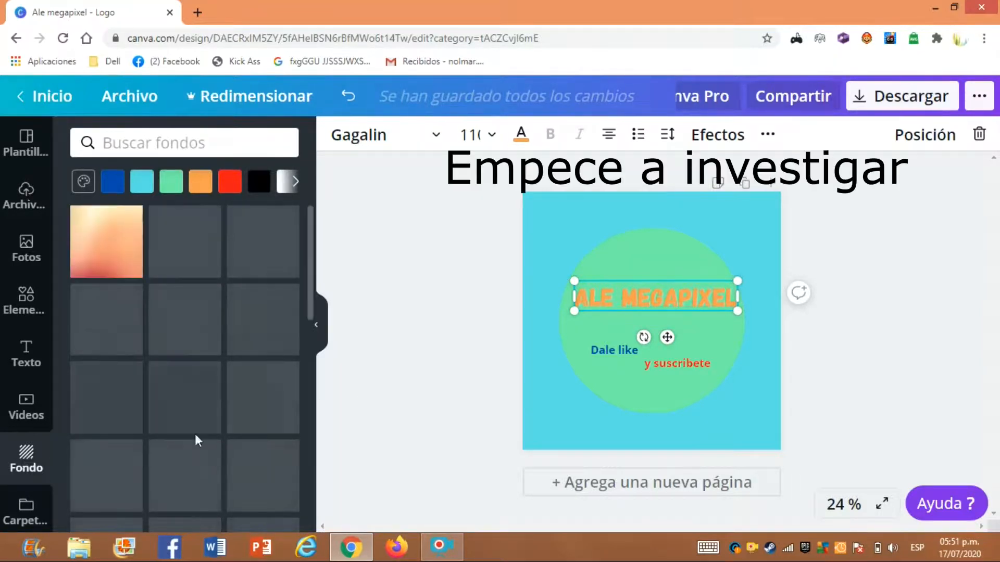
click(113, 249)
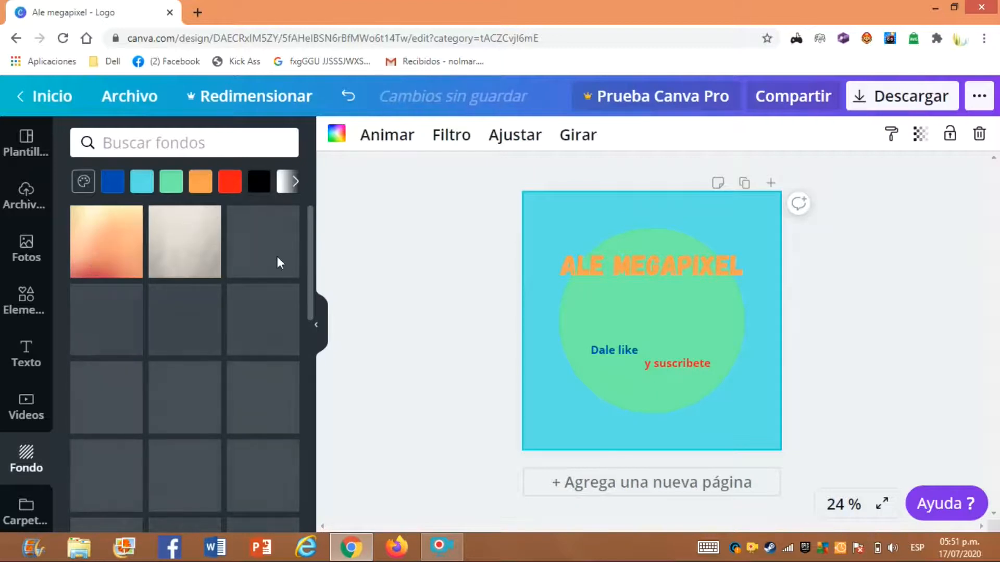
Step: Move the title down to the middle of the green circle, just above the small texts
click(680, 265)
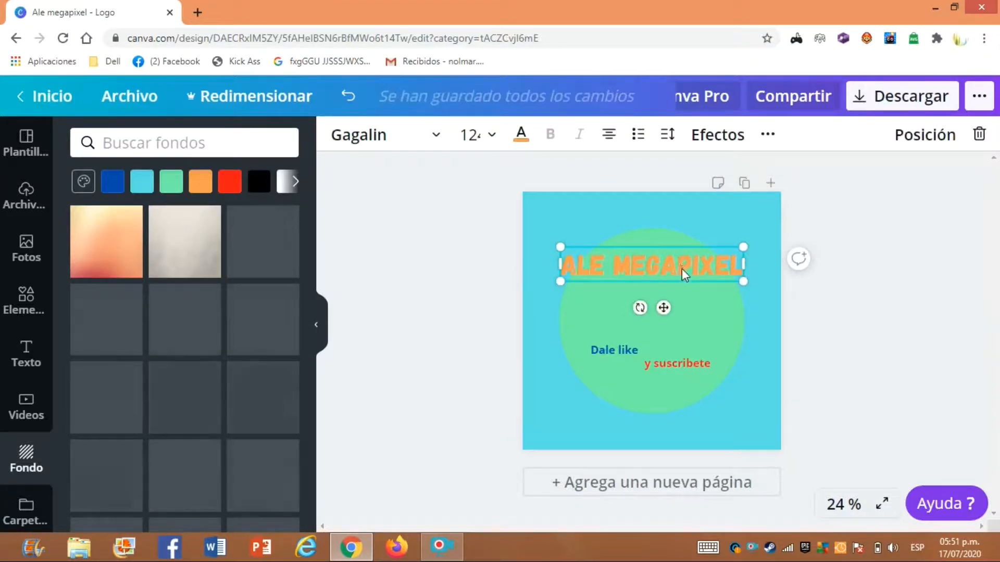
drag(681, 263, 682, 298)
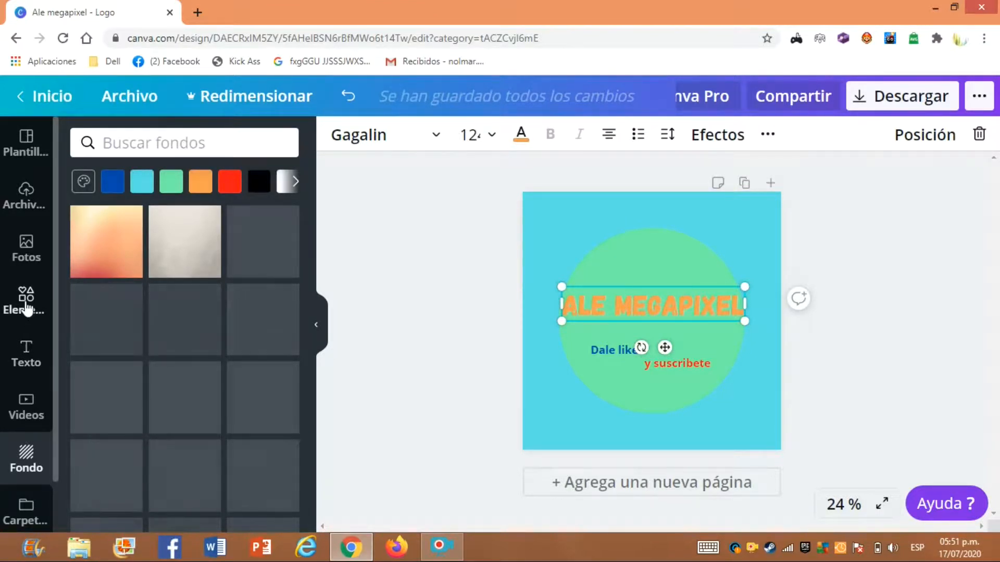
Step: Add the brushed blue-green gradient circle from the gradient elements to the page
click(26, 307)
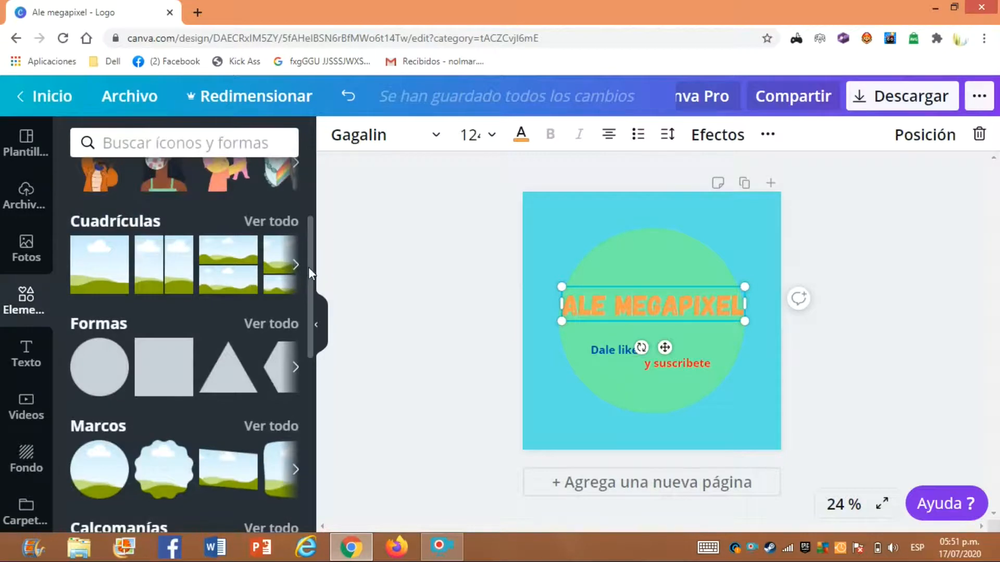
drag(308, 267, 314, 310)
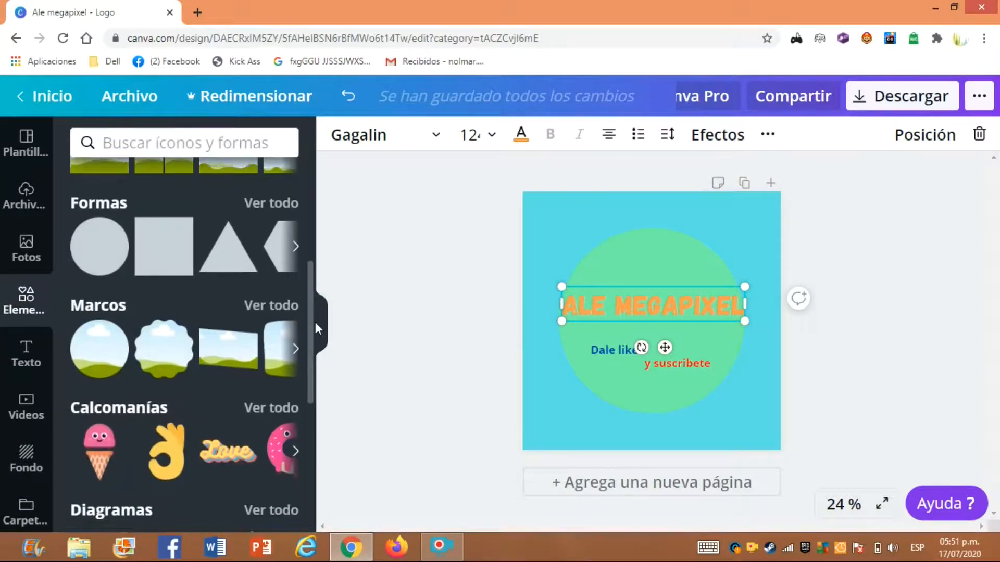
scroll(315, 328, down, 3)
scroll(326, 385, down, 1)
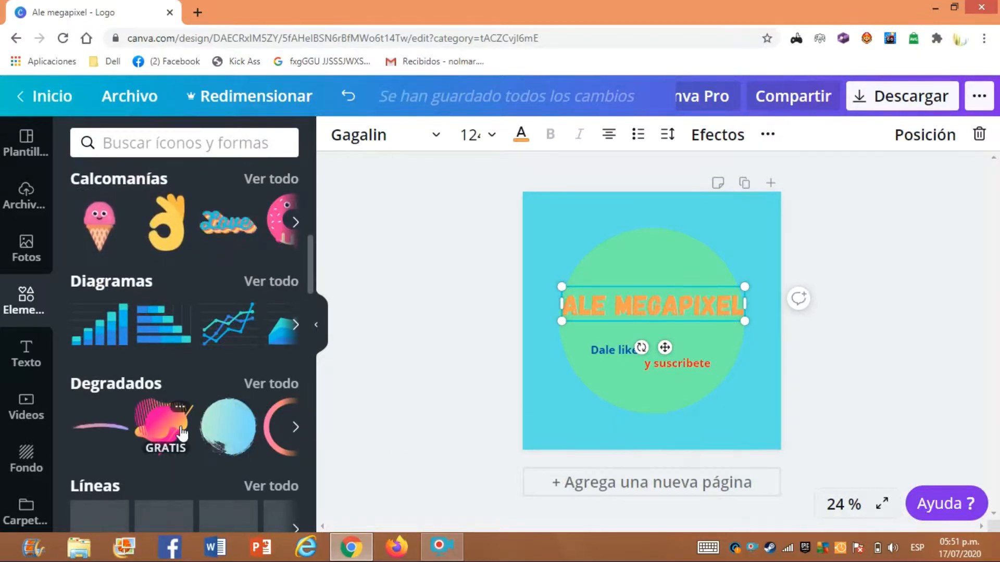
click(230, 431)
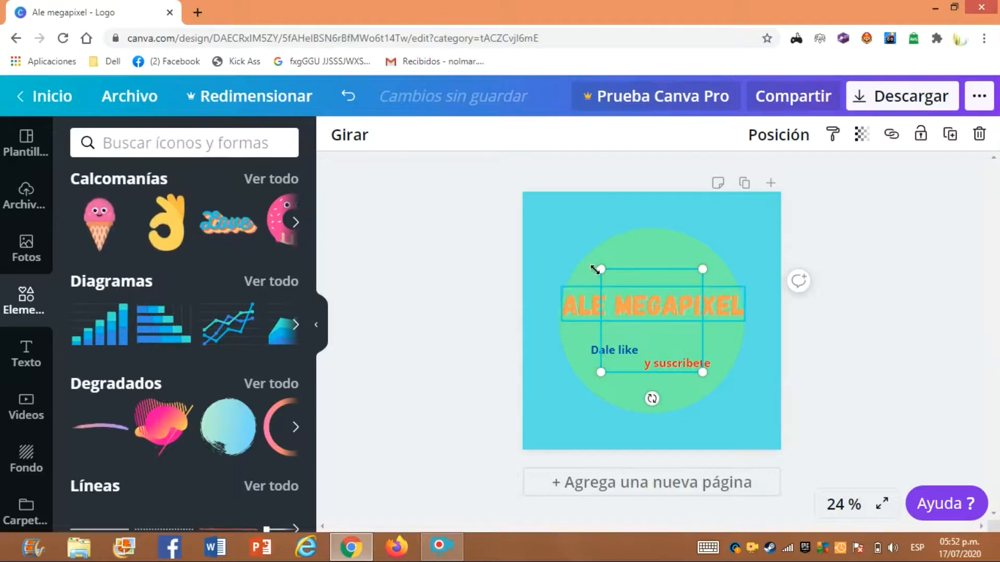
Step: Delete the plain green circle behind the texts
click(648, 245)
right_click(648, 245)
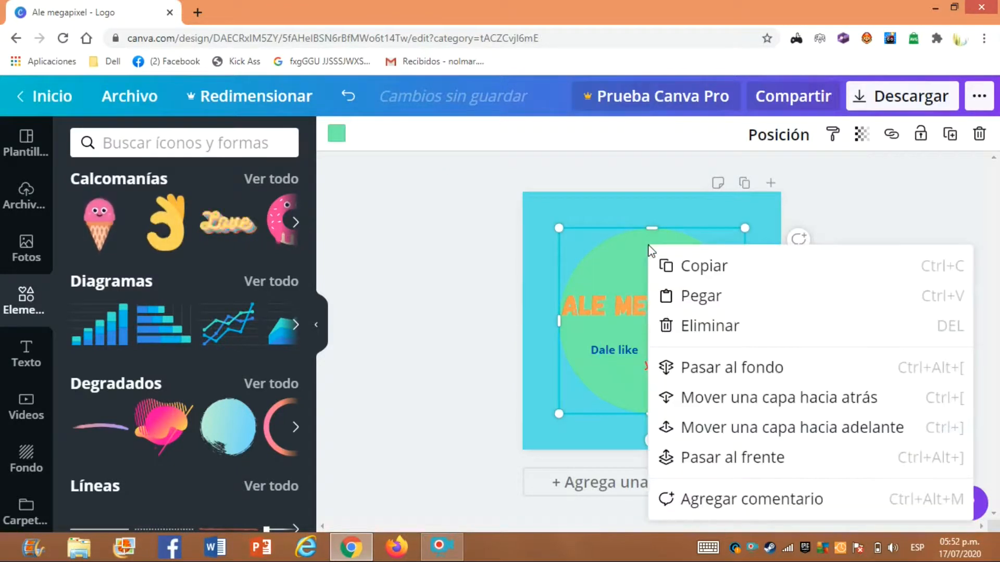
click(700, 333)
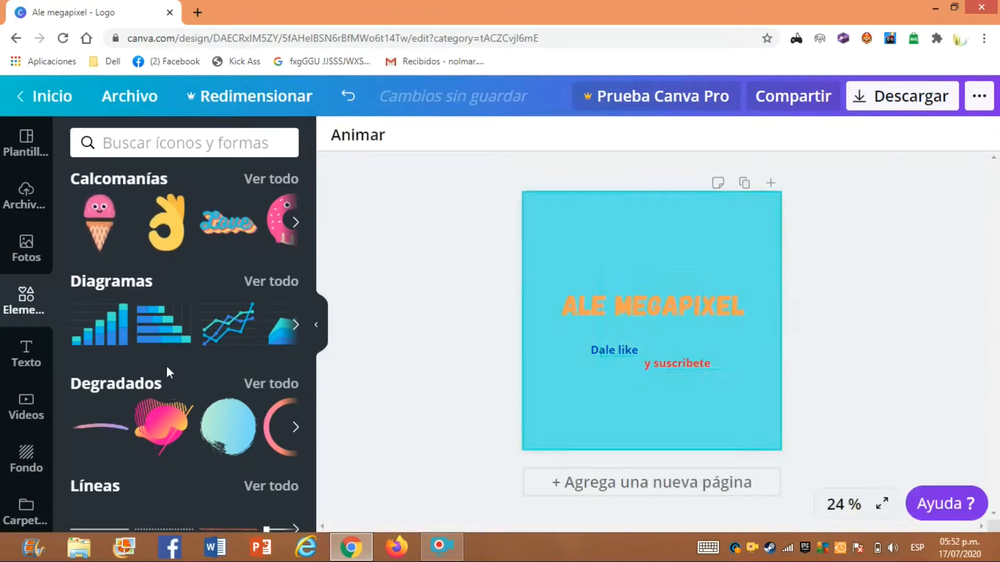
Step: Insert the brushed blue-green gradient circle again, enlarge it, and raise y suscribete to just beneath the title
click(229, 432)
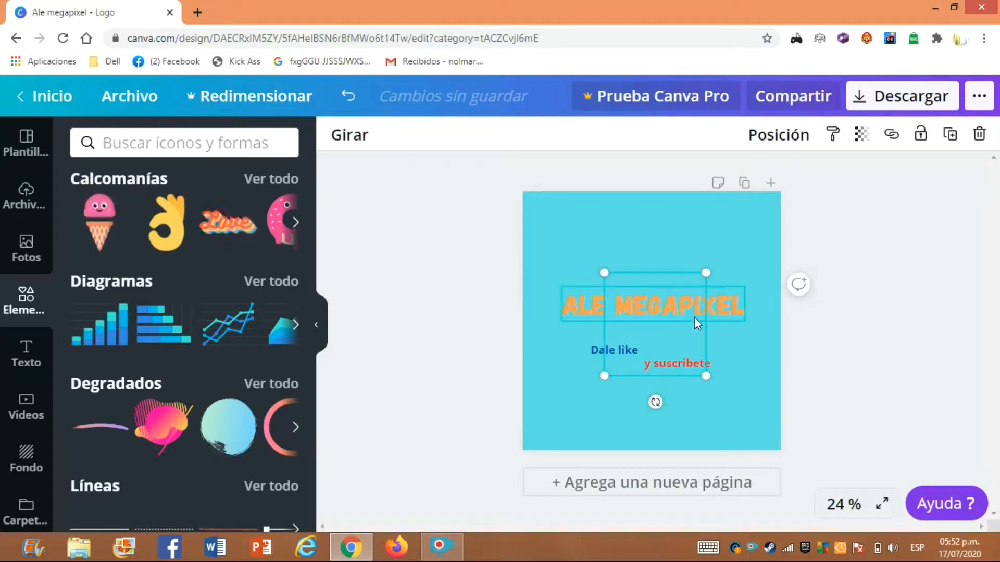
drag(707, 376, 786, 454)
drag(683, 371, 691, 304)
drag(692, 359, 705, 337)
Step: Center the brushed circle behind the title and small texts and recolor its blue part with the preset light green
click(712, 389)
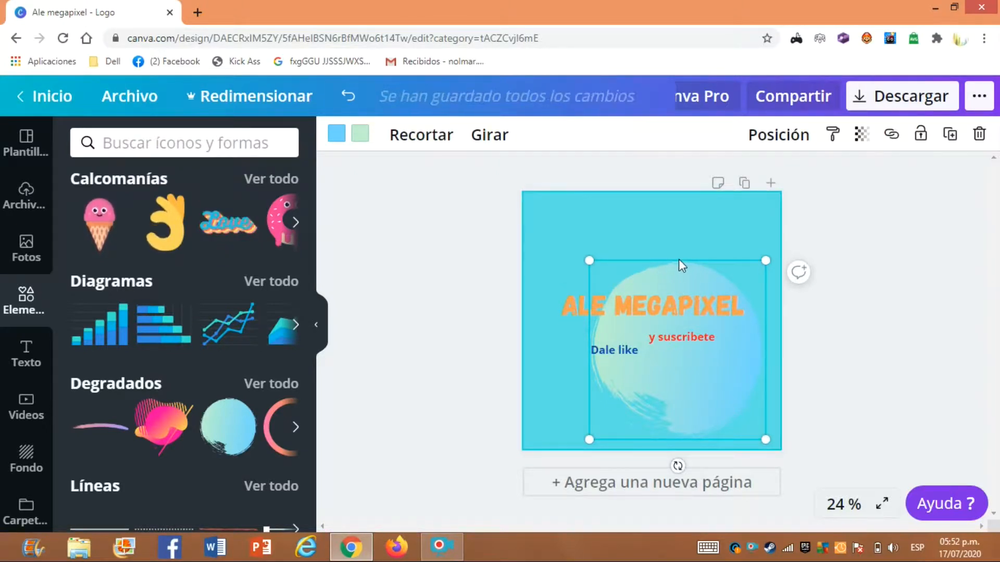
drag(720, 378, 689, 345)
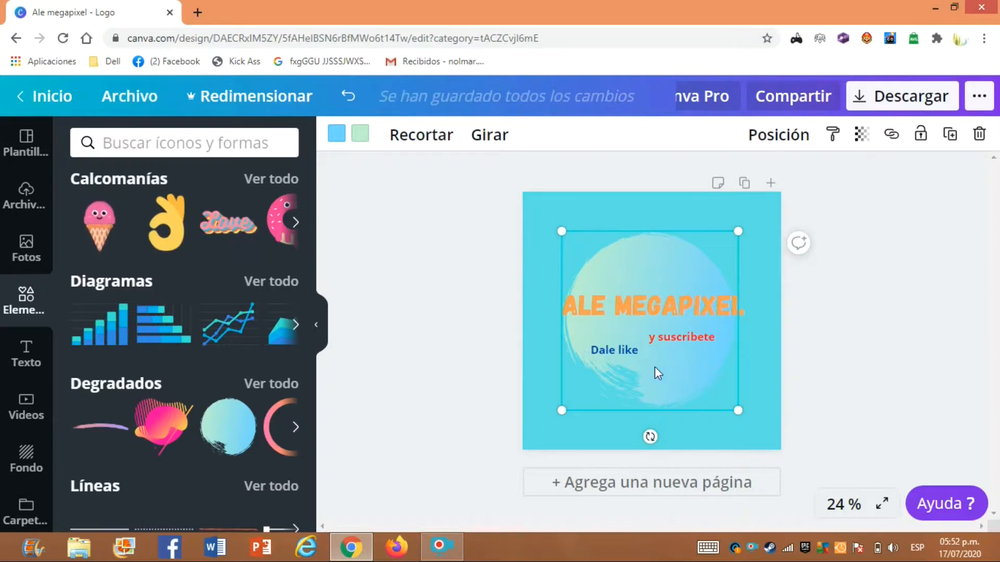
click(333, 138)
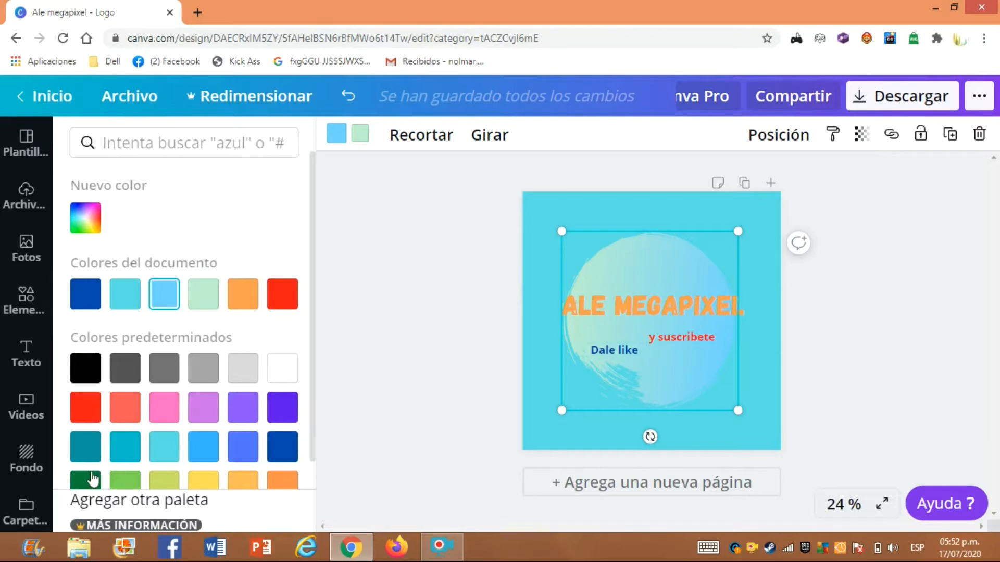
click(125, 482)
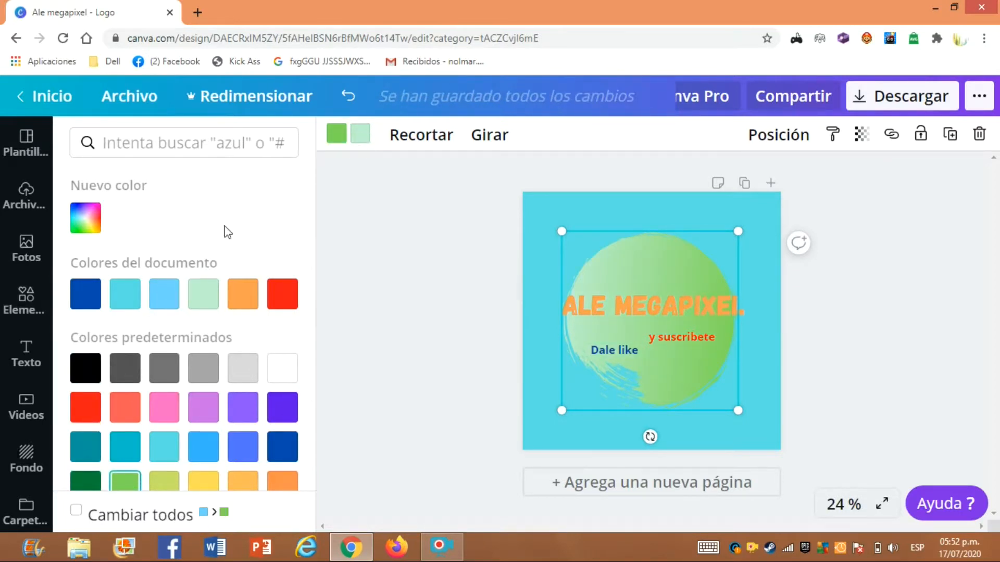
Step: Recolor the brushed circle's pale mint part white and its green part with the custom color #00ffb3
click(86, 370)
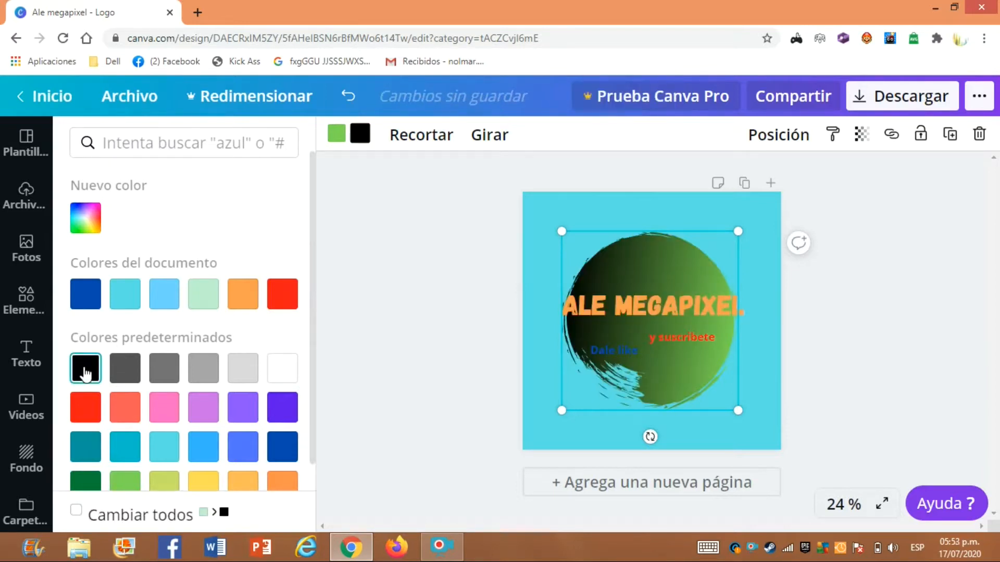
click(281, 370)
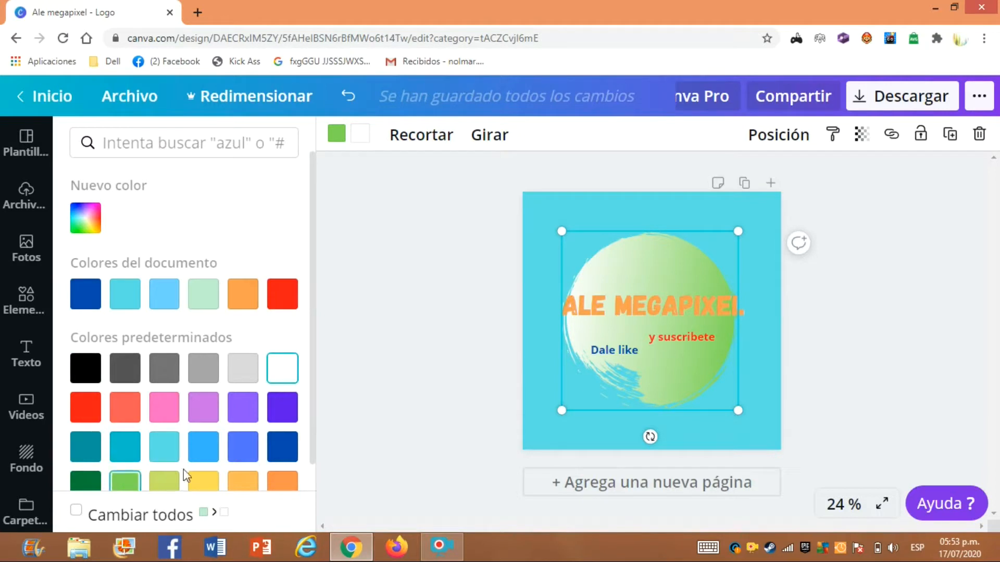
click(338, 139)
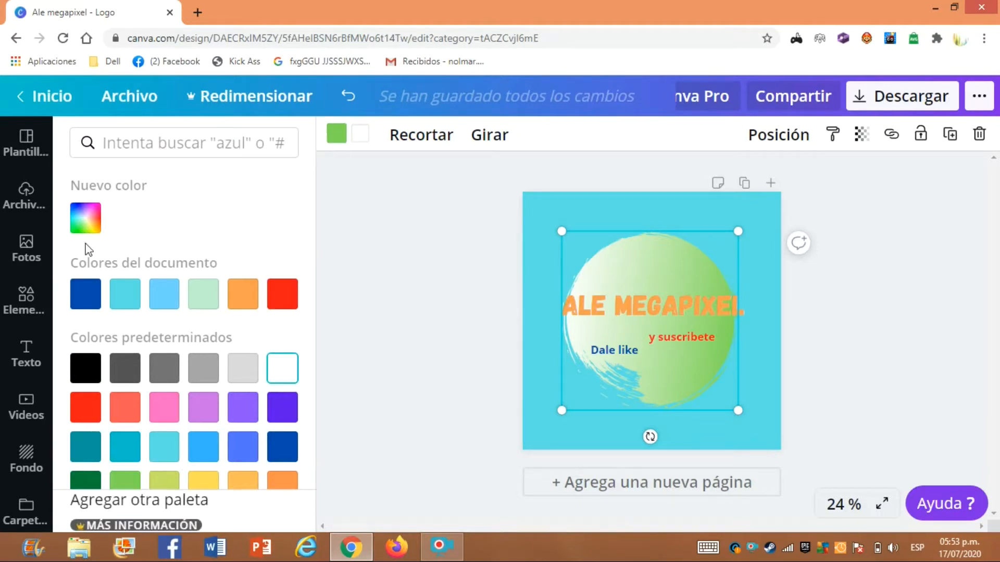
click(85, 217)
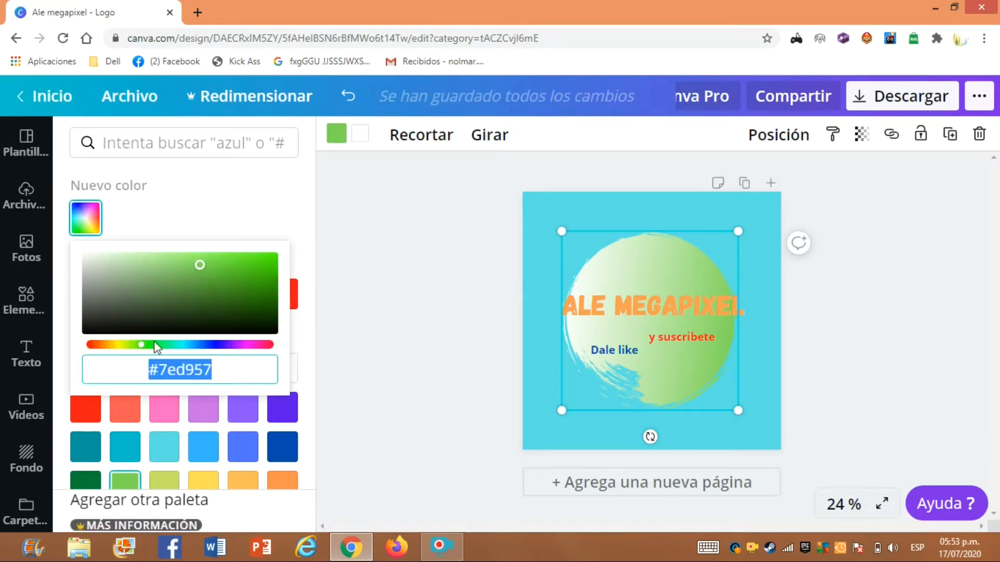
click(168, 345)
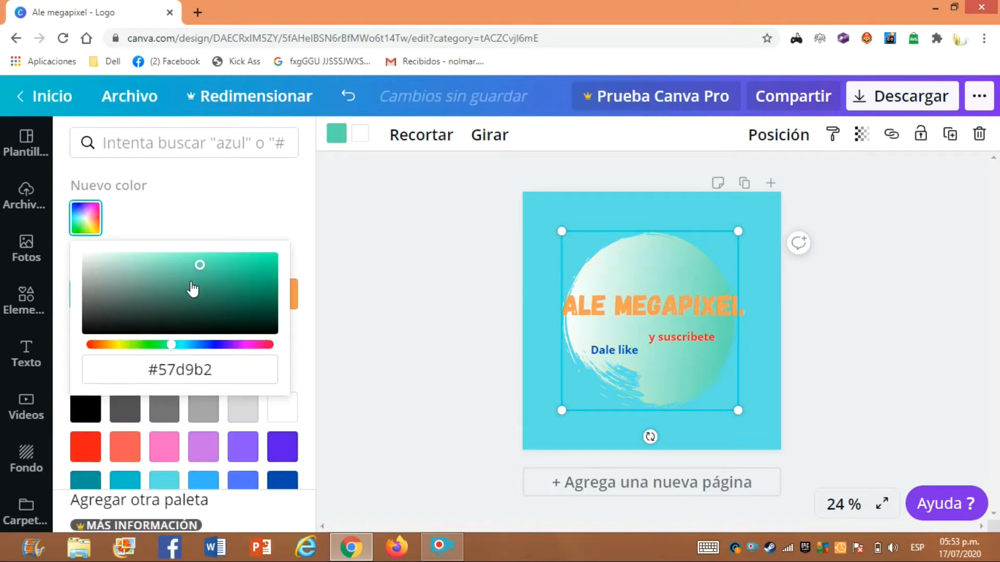
drag(200, 264, 335, 240)
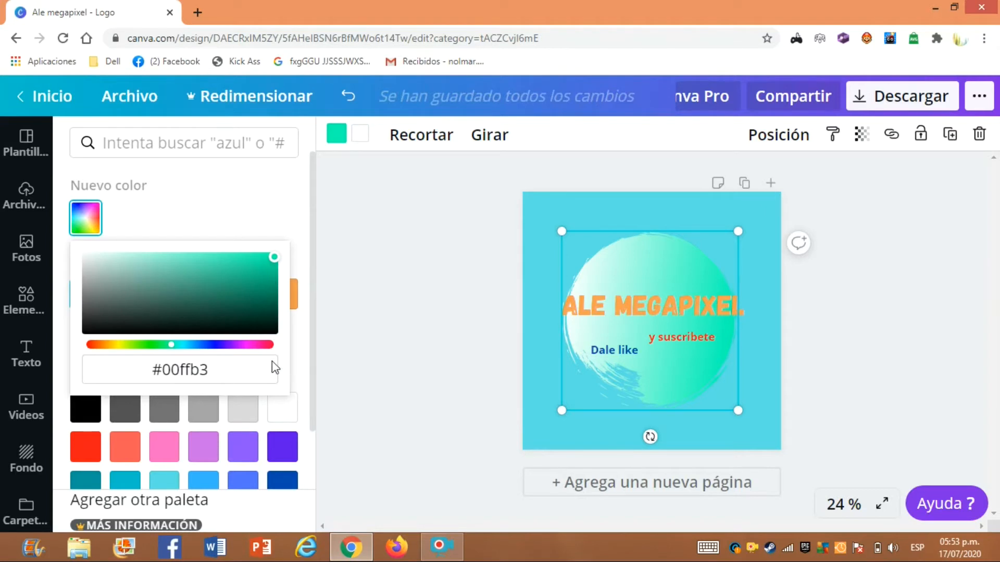
Step: Browse the elements library's graphic collections, including the hand-drawn flowers, animals and love elements
click(25, 315)
scroll(311, 302, down, 2)
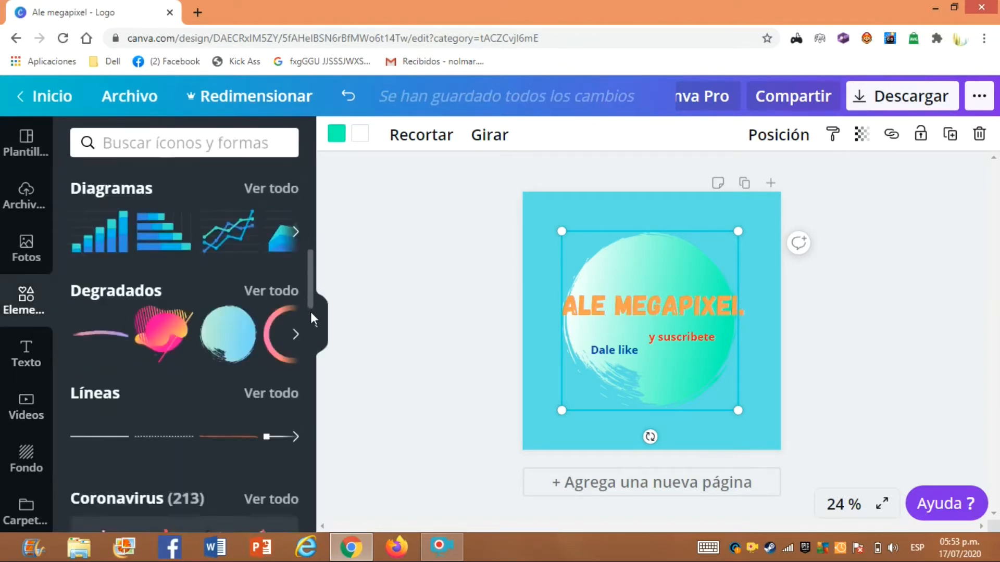
scroll(310, 339, down, 5)
scroll(322, 395, down, 6)
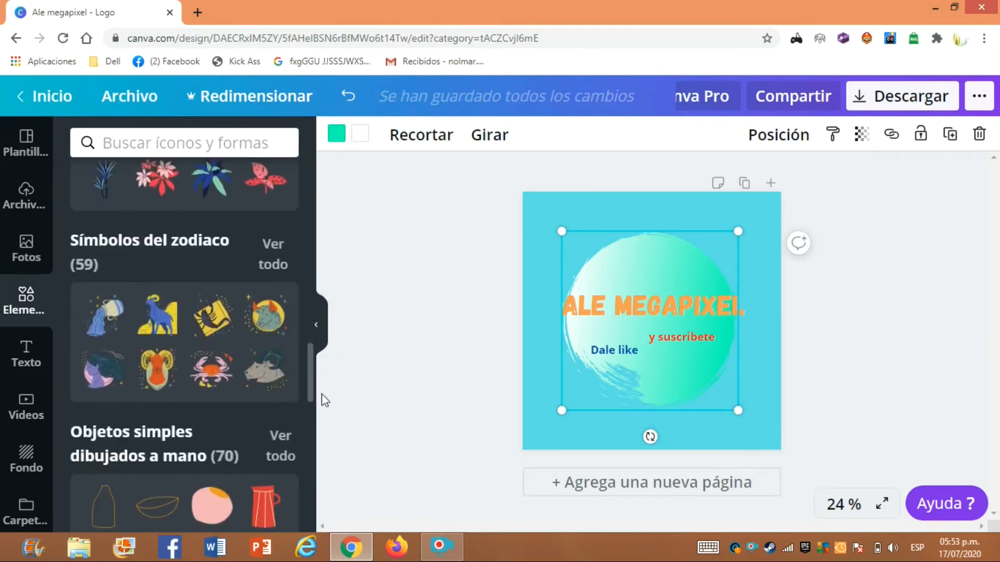
scroll(324, 401, down, 10)
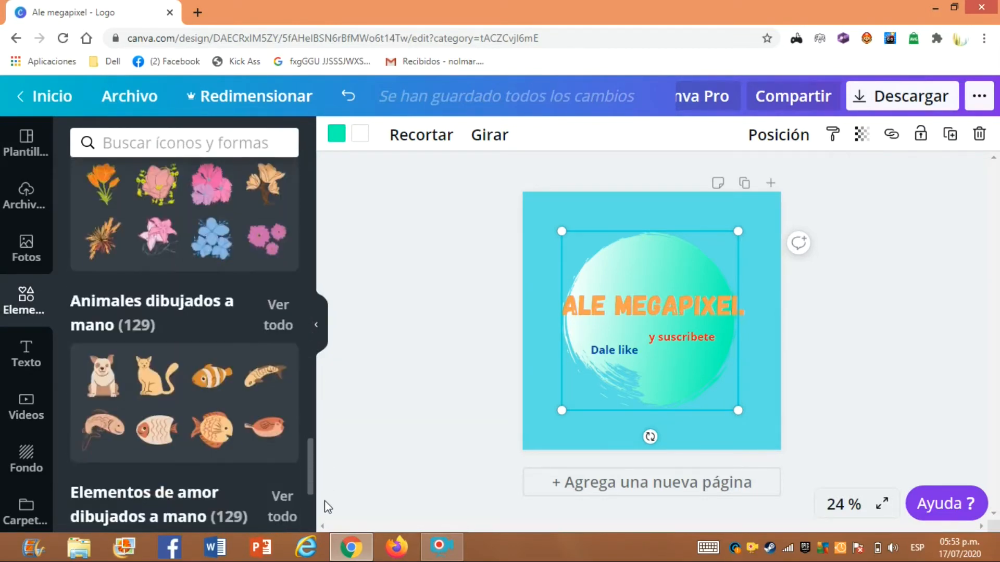
scroll(324, 501, down, 5)
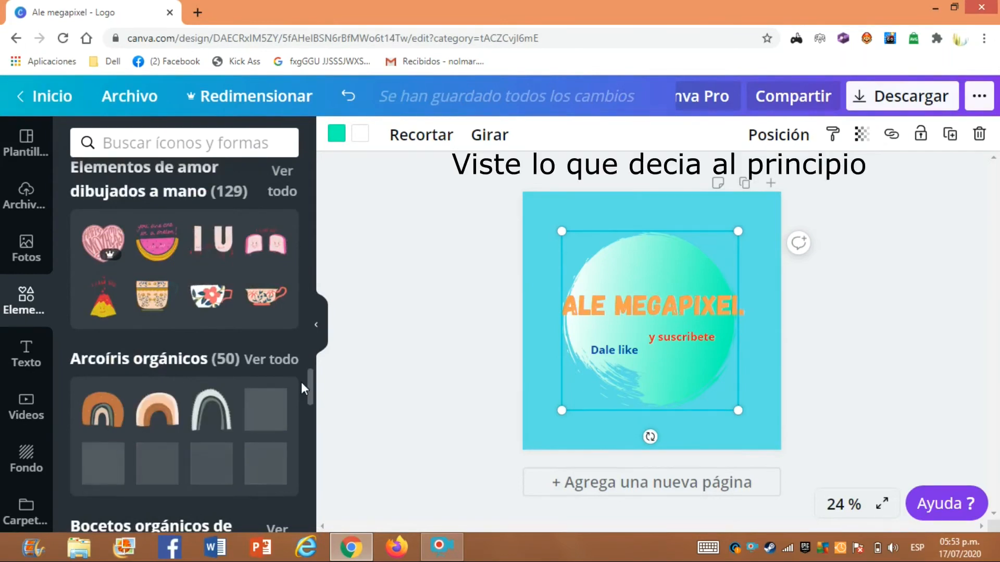